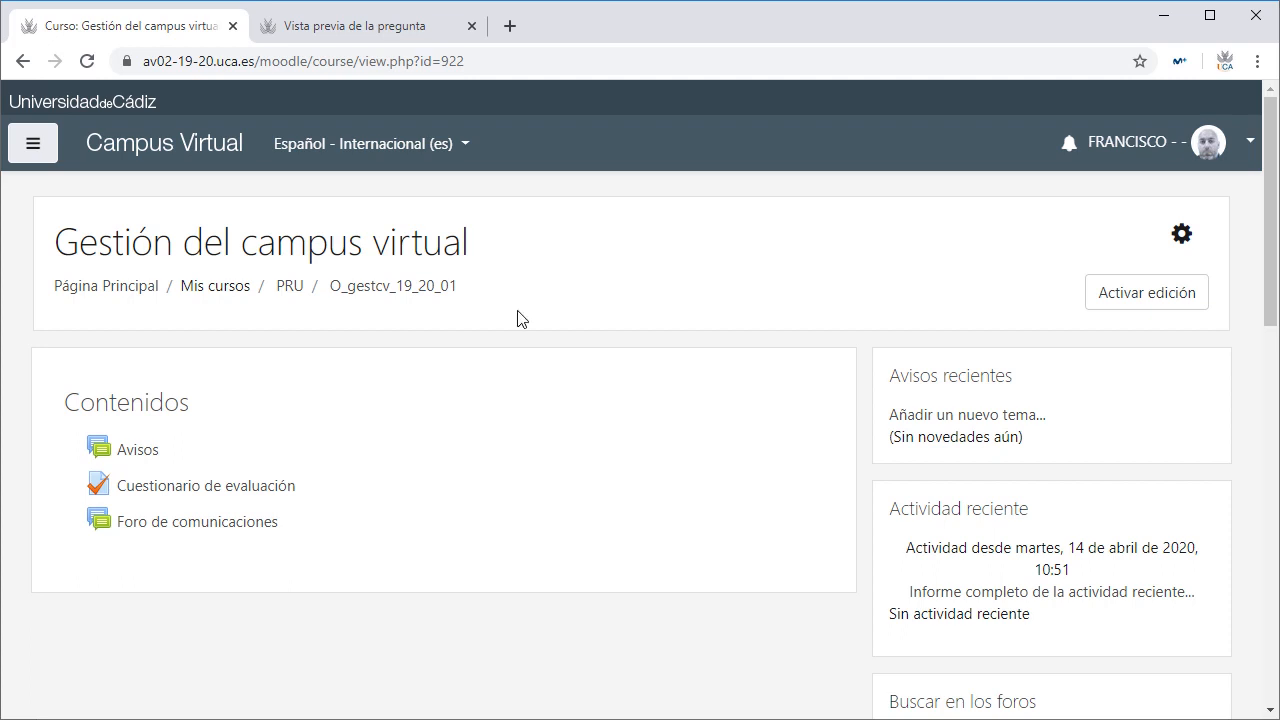
# Step: Switch to the preview of the existing rectangle-area question, with options 0,60, 13,60 and 46,15
pyautogui.click(375, 26)
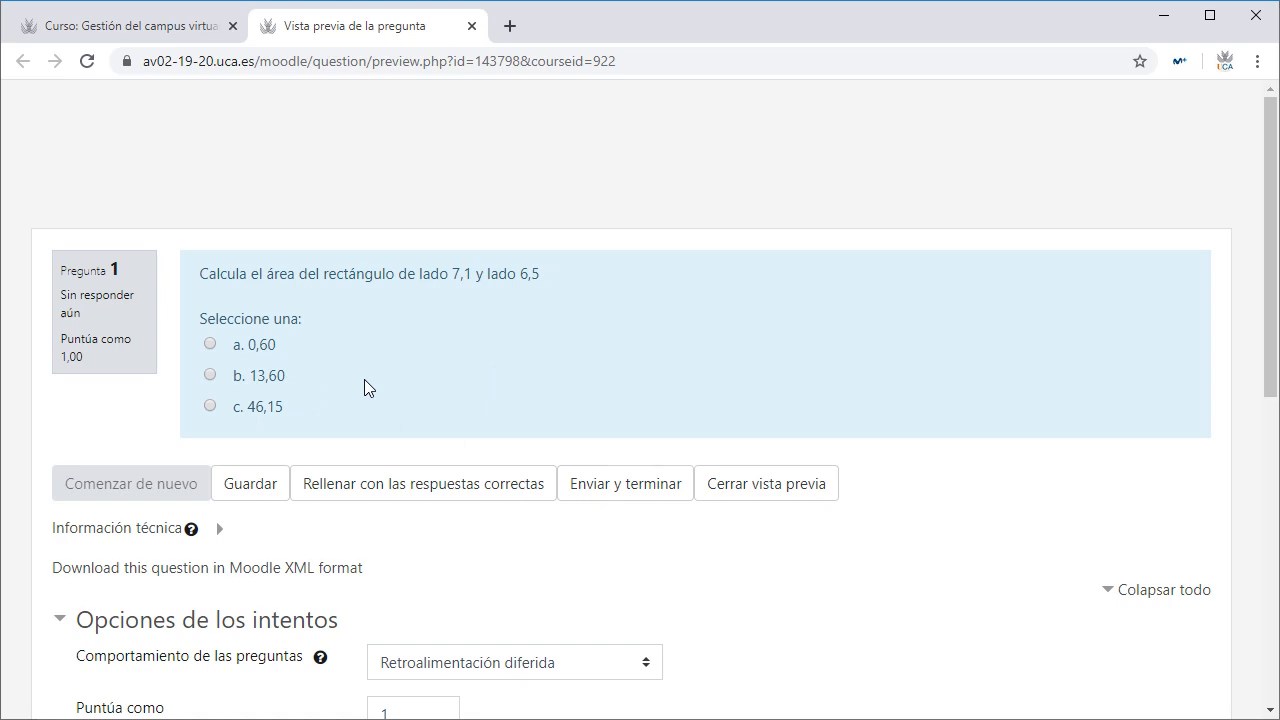
pyautogui.moveTo(453, 272); pyautogui.dragTo(541, 274)
pyautogui.moveTo(452, 274); pyautogui.dragTo(473, 272)
pyautogui.moveTo(520, 274); pyautogui.dragTo(541, 274)
pyautogui.moveTo(242, 345); pyautogui.dragTo(276, 344)
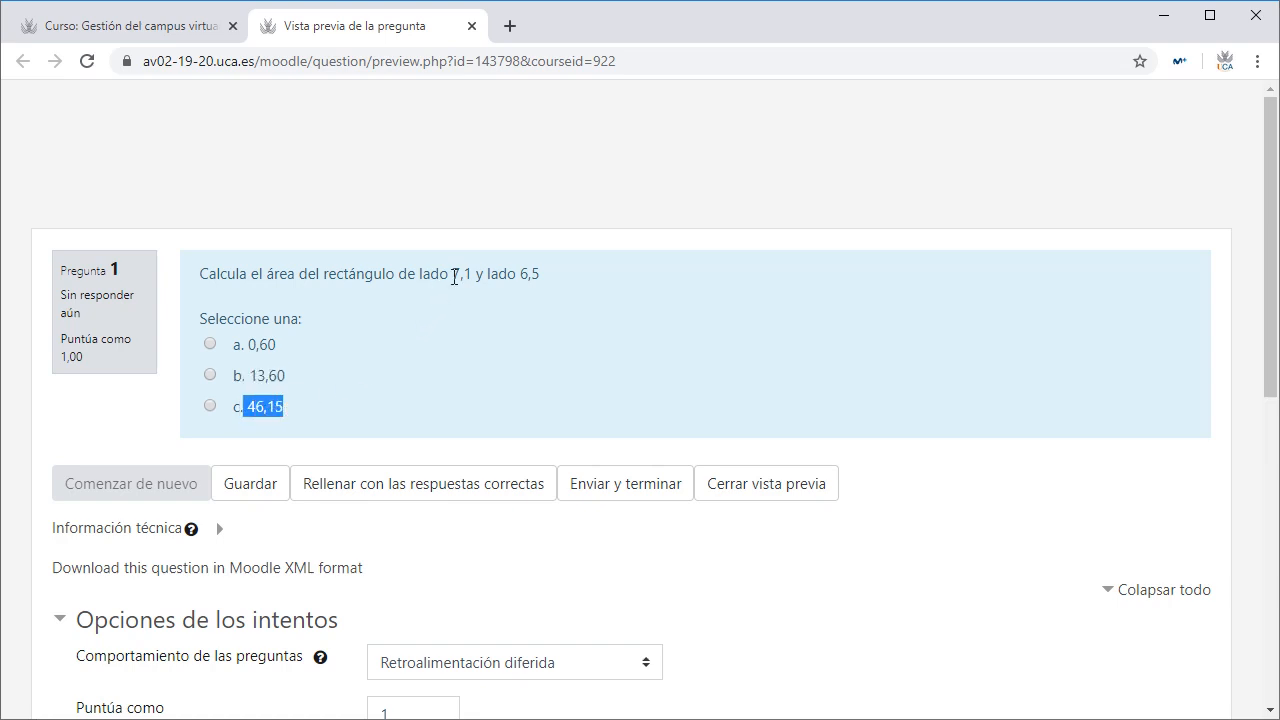
pyautogui.moveTo(452, 274); pyautogui.dragTo(470, 277)
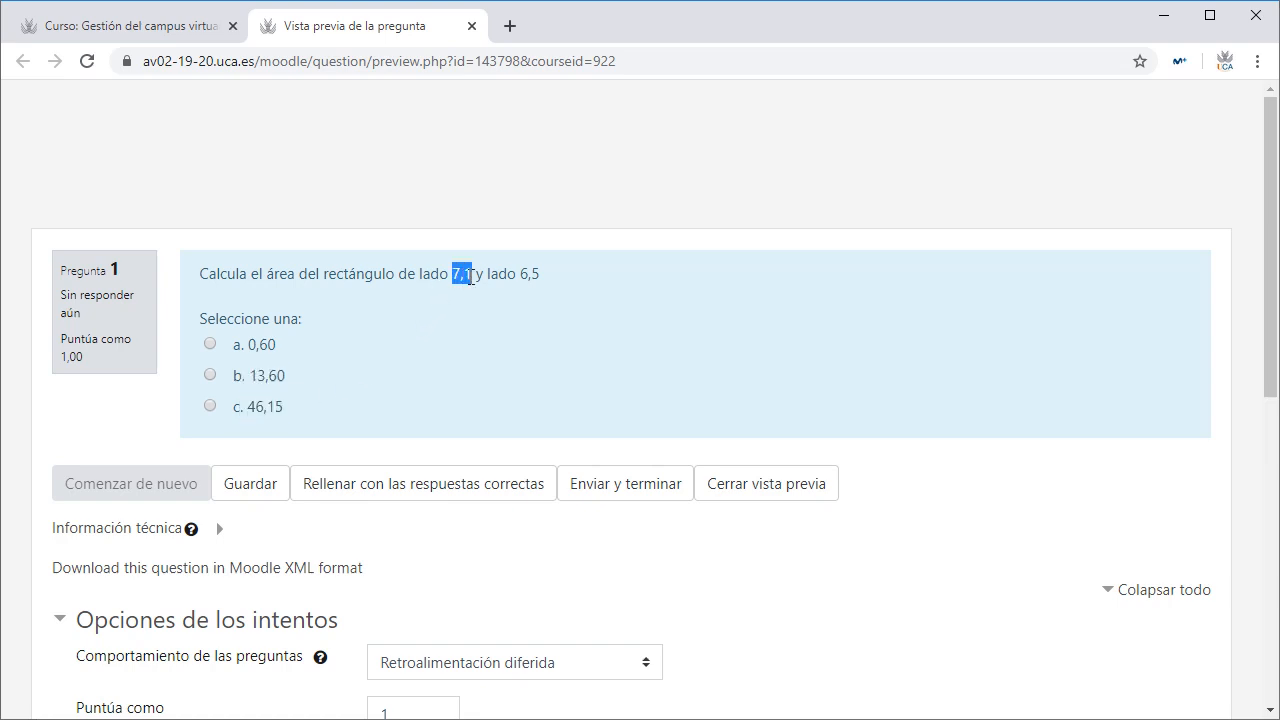
pyautogui.click(462, 349)
# Step: Go from the course page to the course's question bank (Banco de preguntas)
pyautogui.click(210, 28)
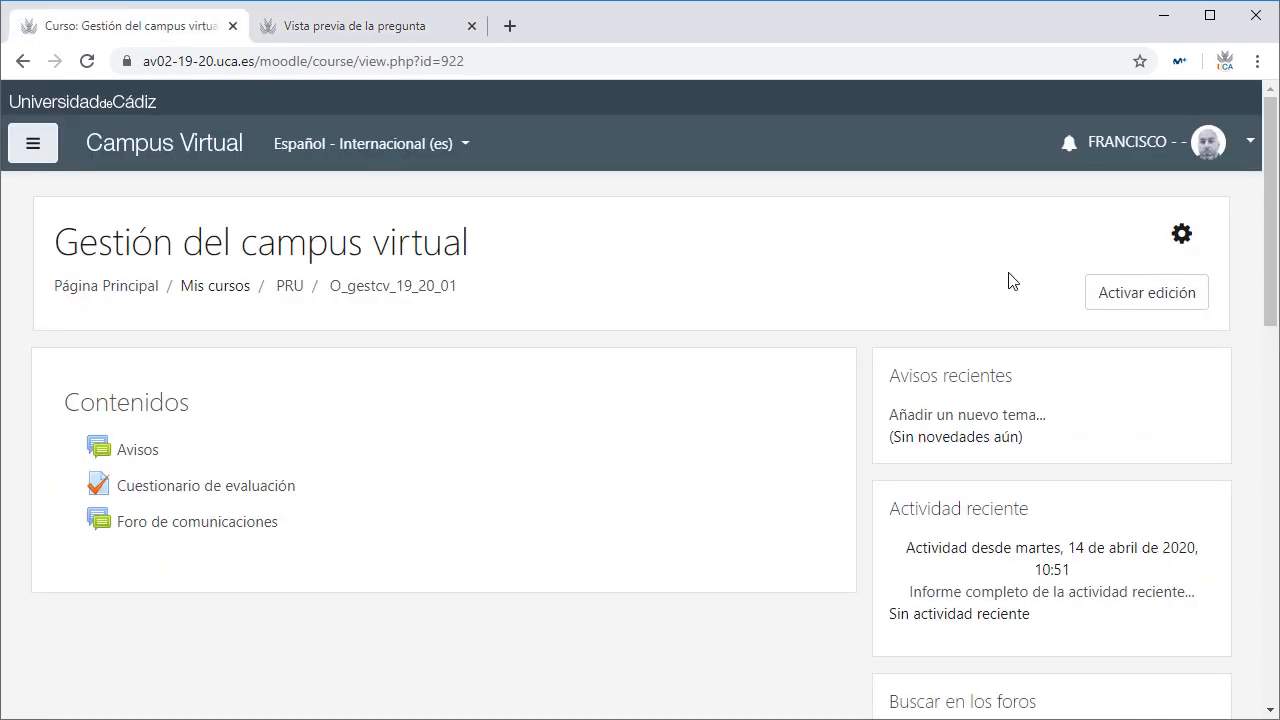
pyautogui.click(1185, 238)
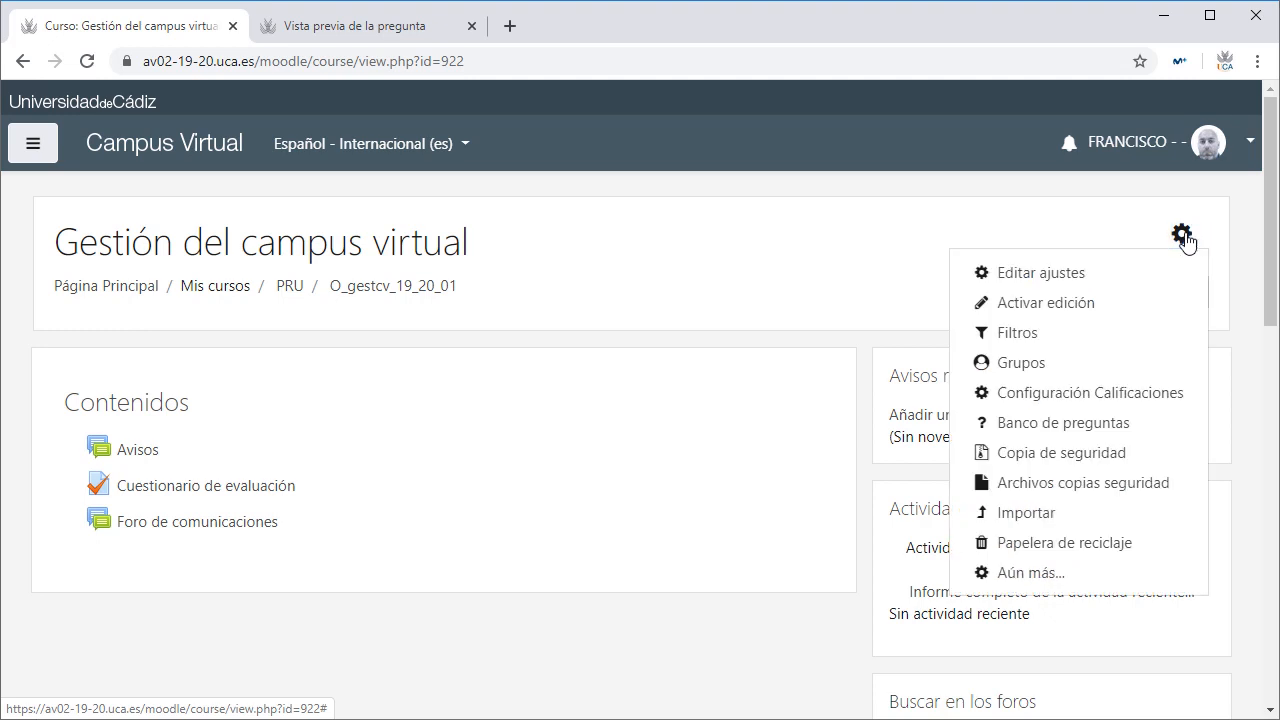
pyautogui.click(1112, 421)
# Step: Create a new question of type 'Calculada opción múltiple'
pyautogui.scroll(-2, 611, 420)
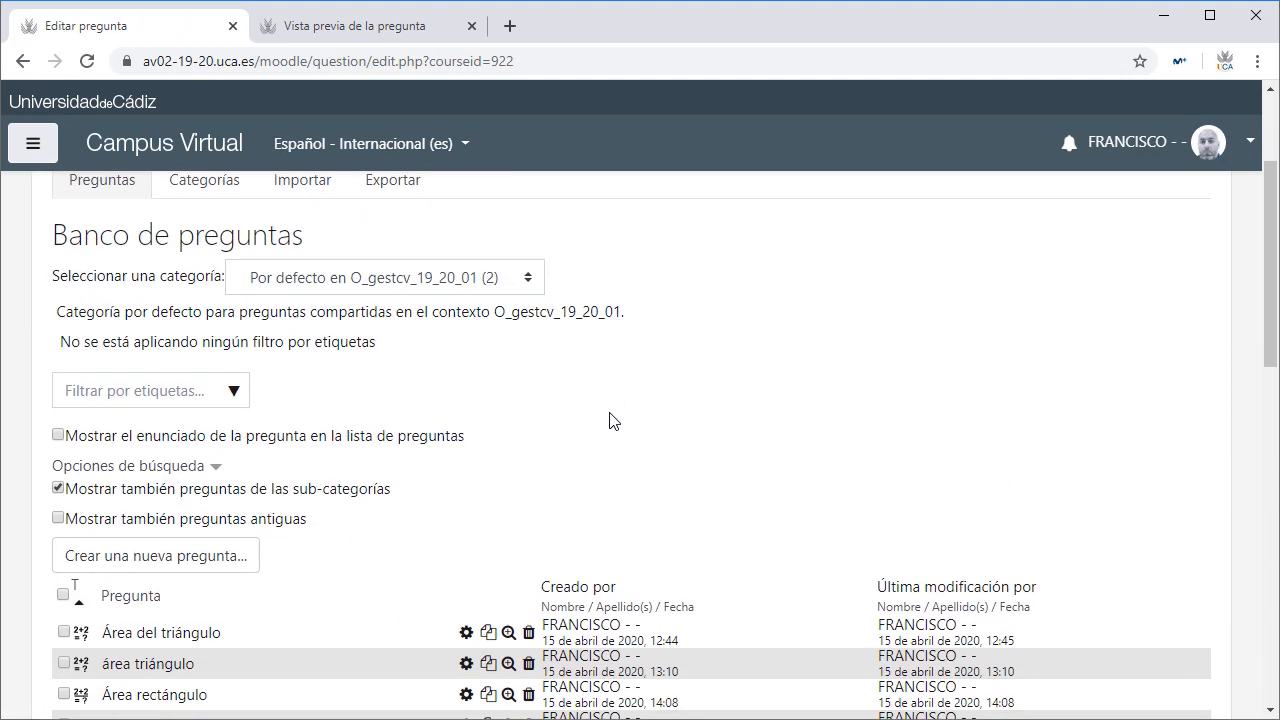
pyautogui.click(250, 562)
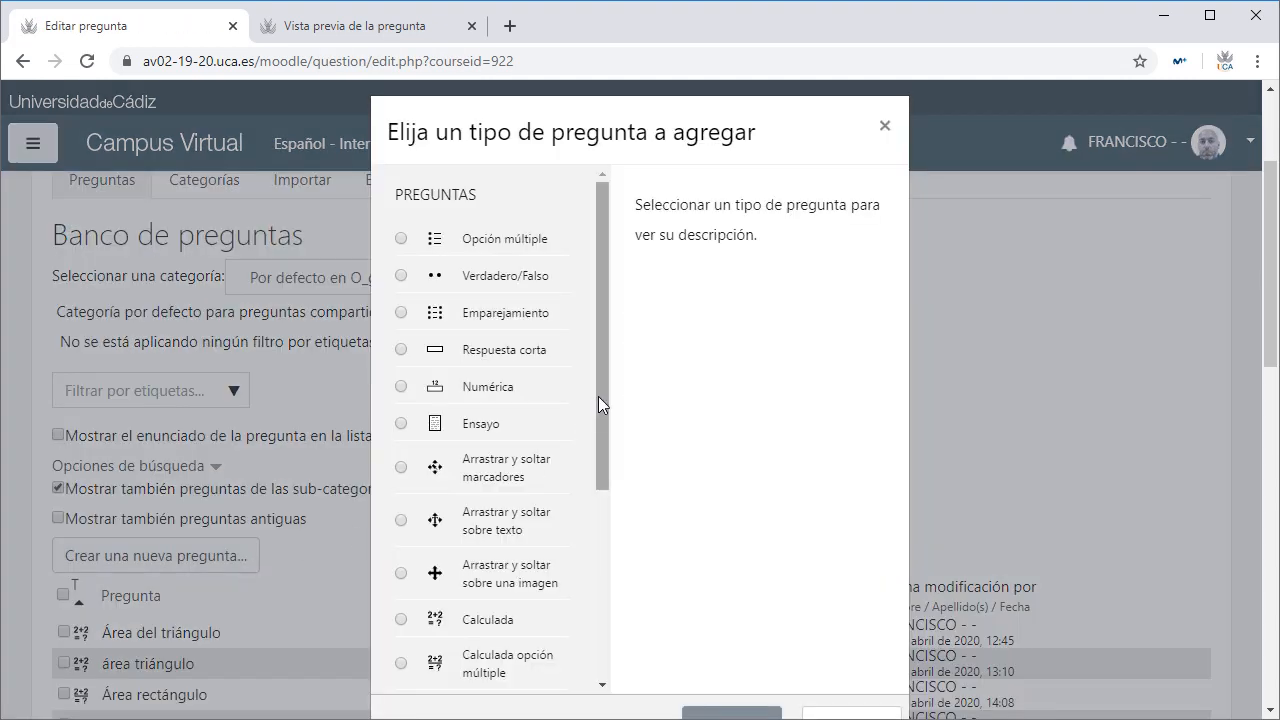
pyautogui.moveTo(598, 396); pyautogui.dragTo(590, 558)
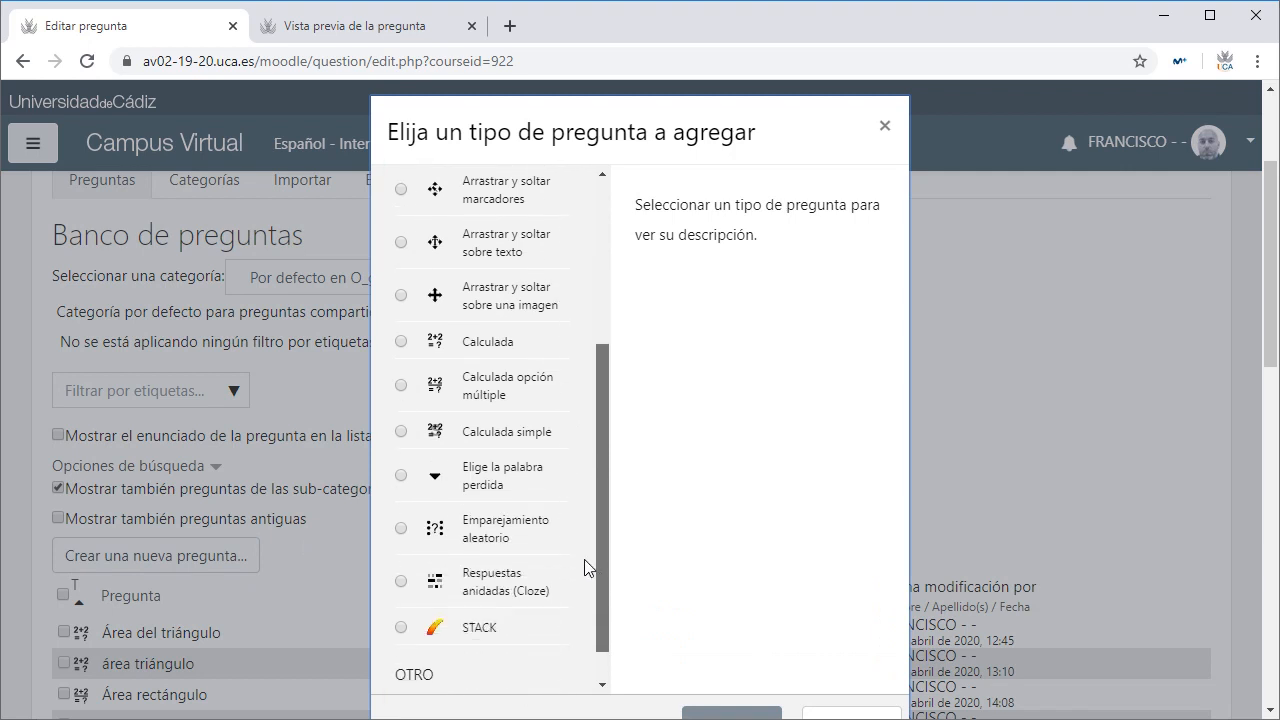
pyautogui.click(401, 386)
pyautogui.scroll(-2, 756, 404)
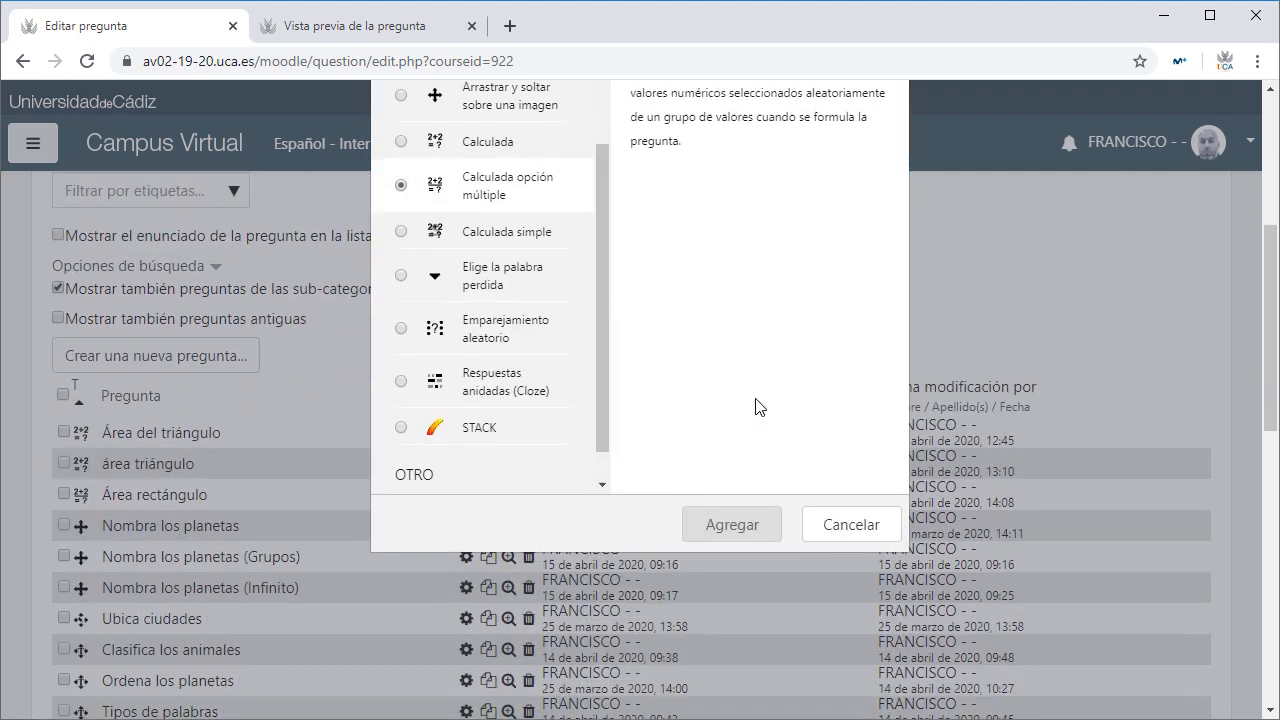
pyautogui.click(733, 522)
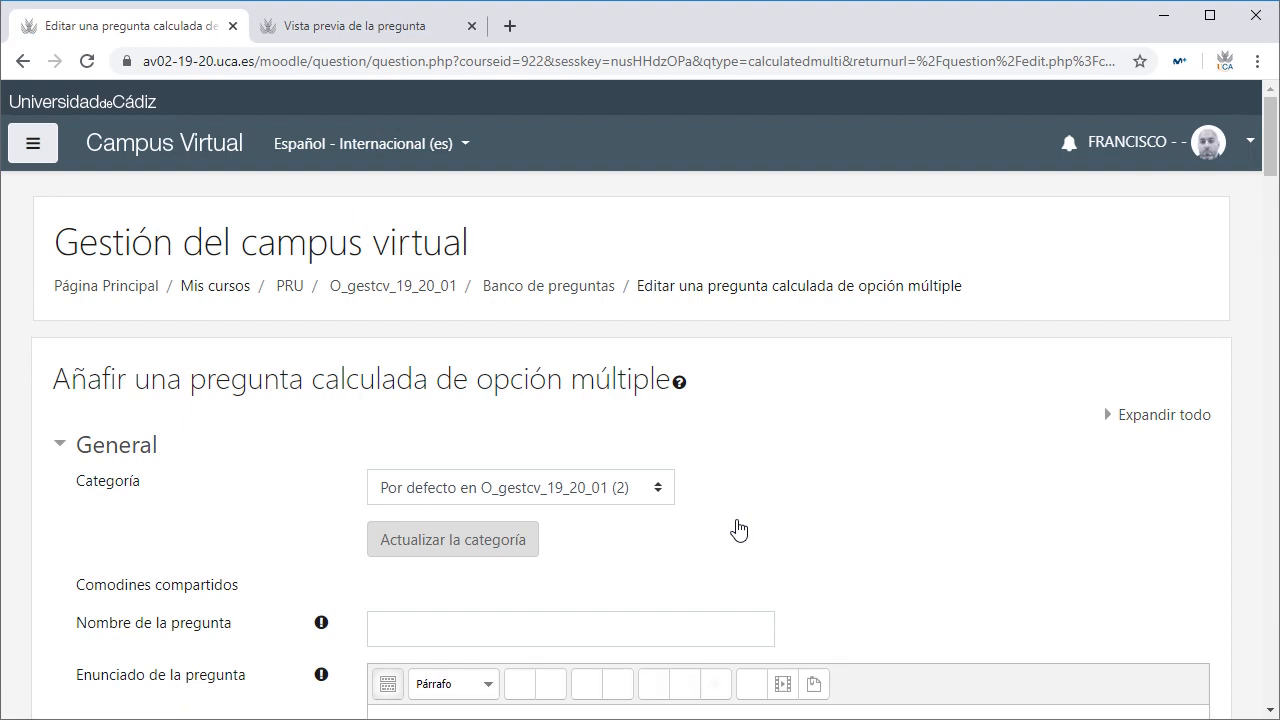
# Step: Set the category to Matemáticas and the question name to 'área de rectángulo'
pyautogui.scroll(-2, 737, 527)
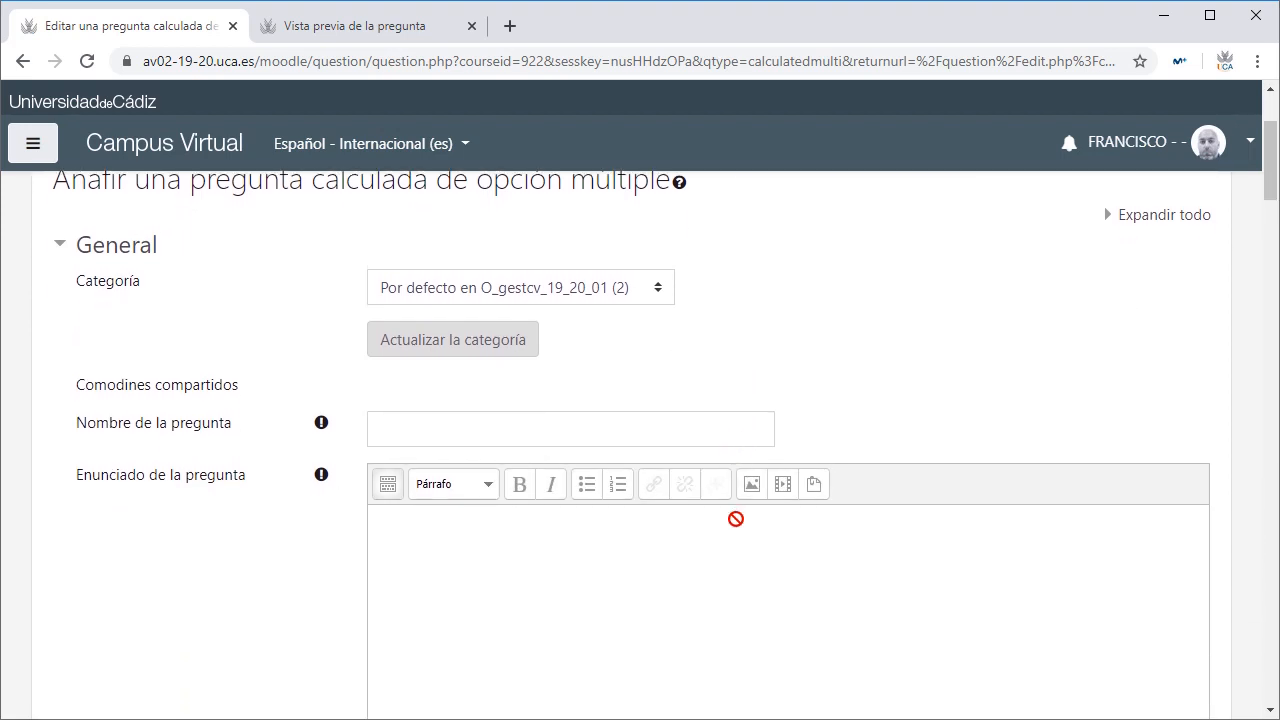
pyautogui.click(557, 296)
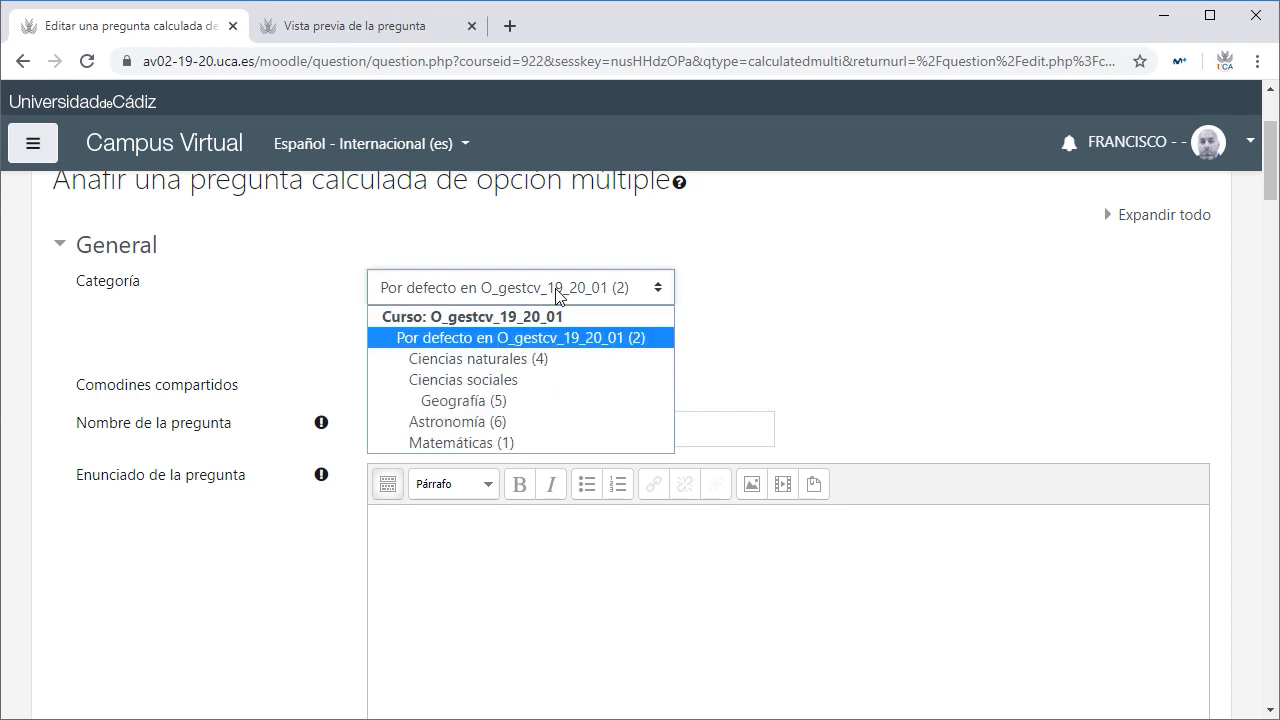
pyautogui.click(519, 443)
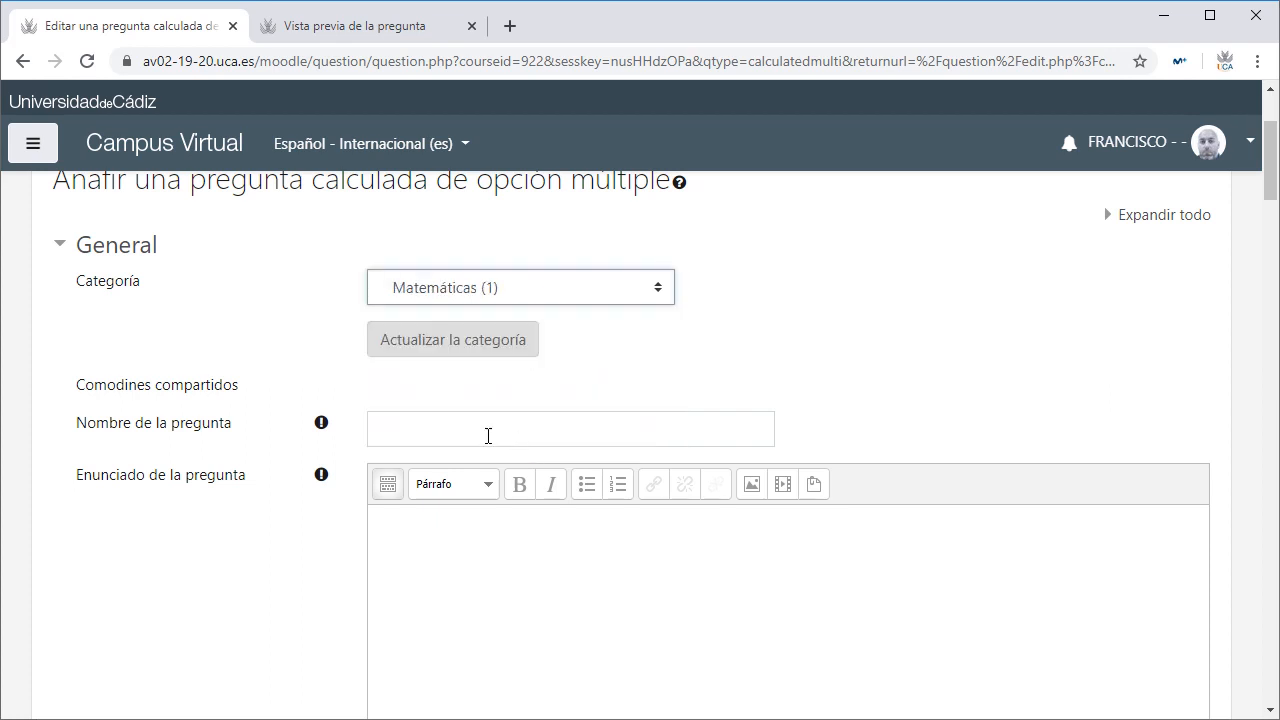
pyautogui.click(488, 435)
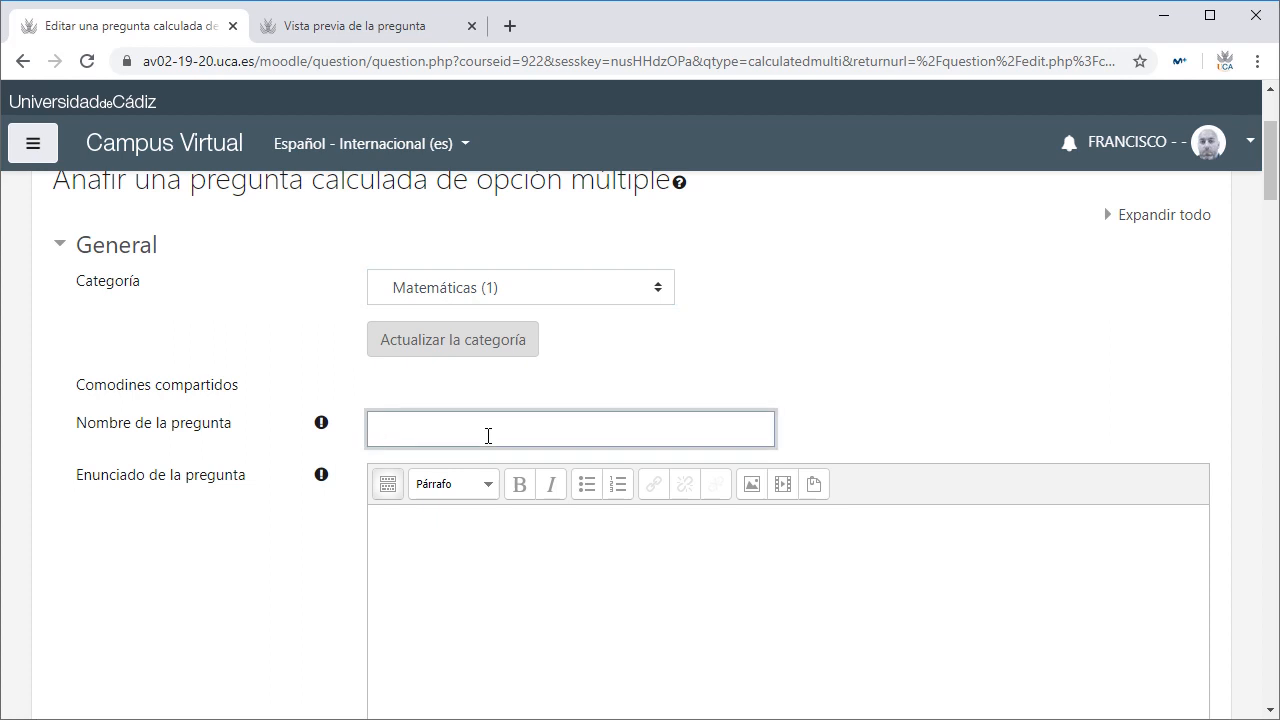
pyautogui.write('área de rectángulo')
pyautogui.click(505, 589)
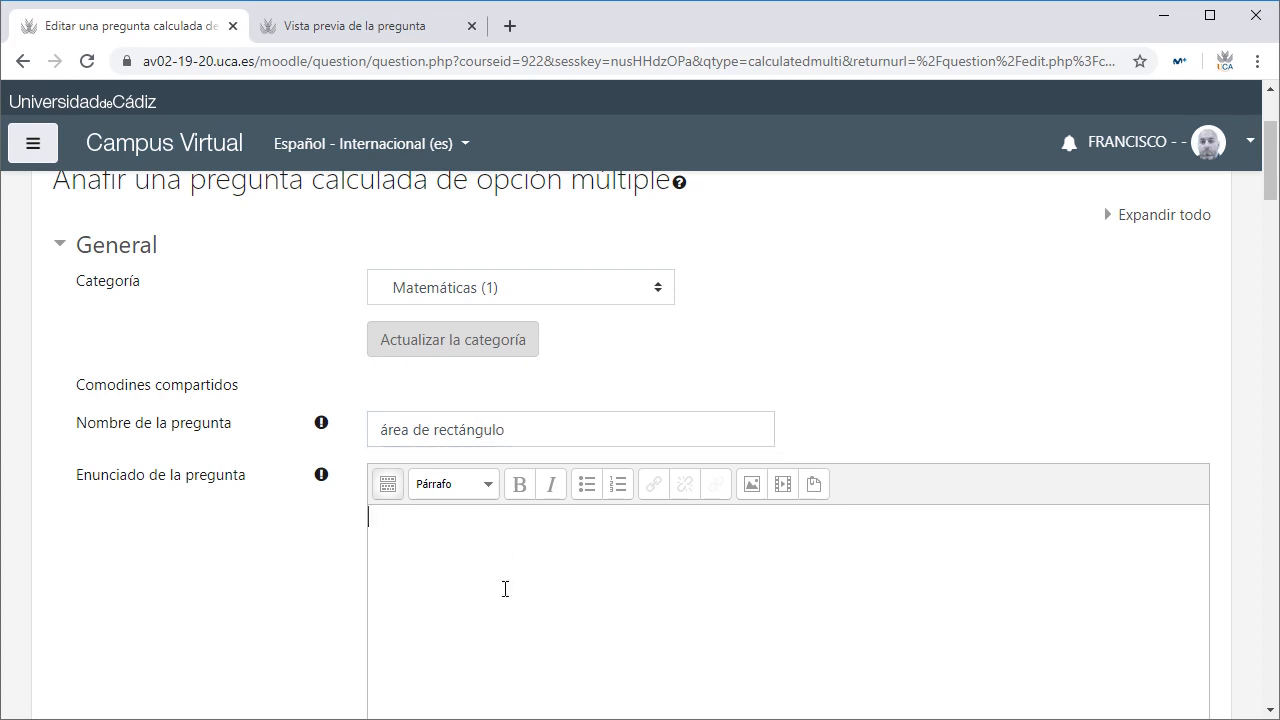
# Step: Write the question text 'Calcula el área del rectángulo de lado {a} y lado {b}'
pyautogui.scroll(-2, 505, 589)
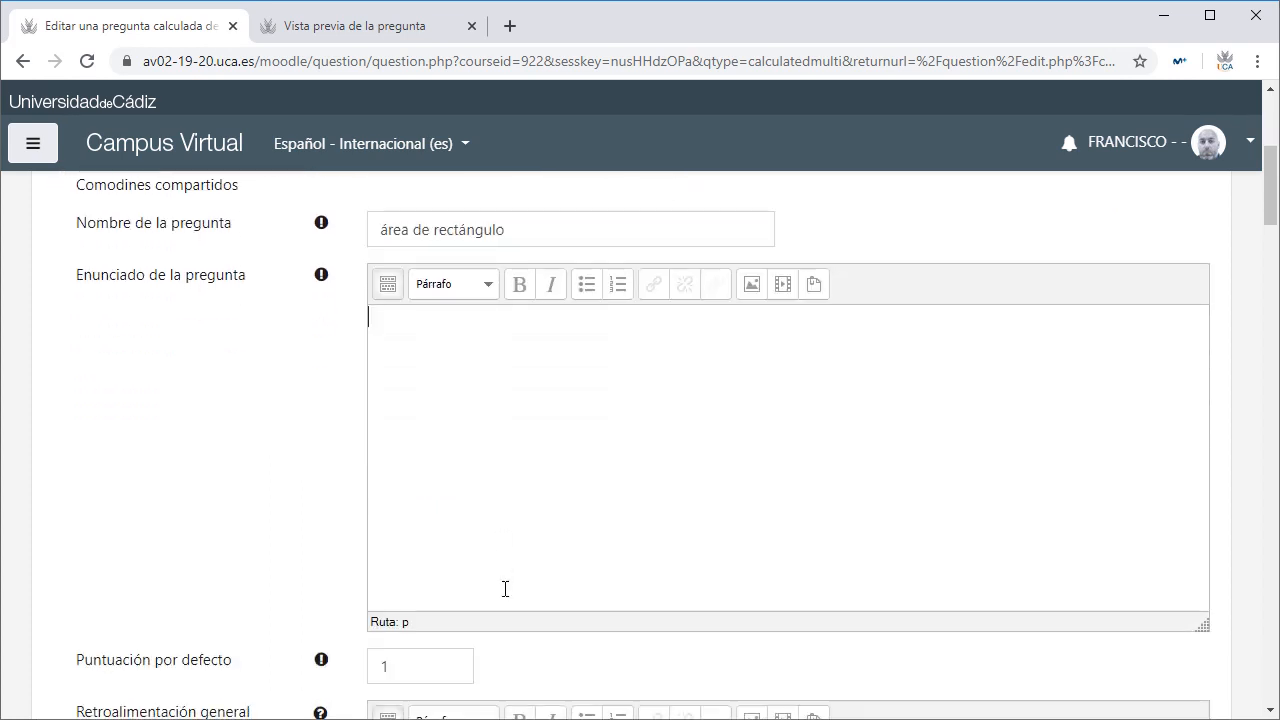
pyautogui.write('Calcula el ')
pyautogui.write('á')
pyautogui.press('BackSpace')
pyautogui.write('área del ')
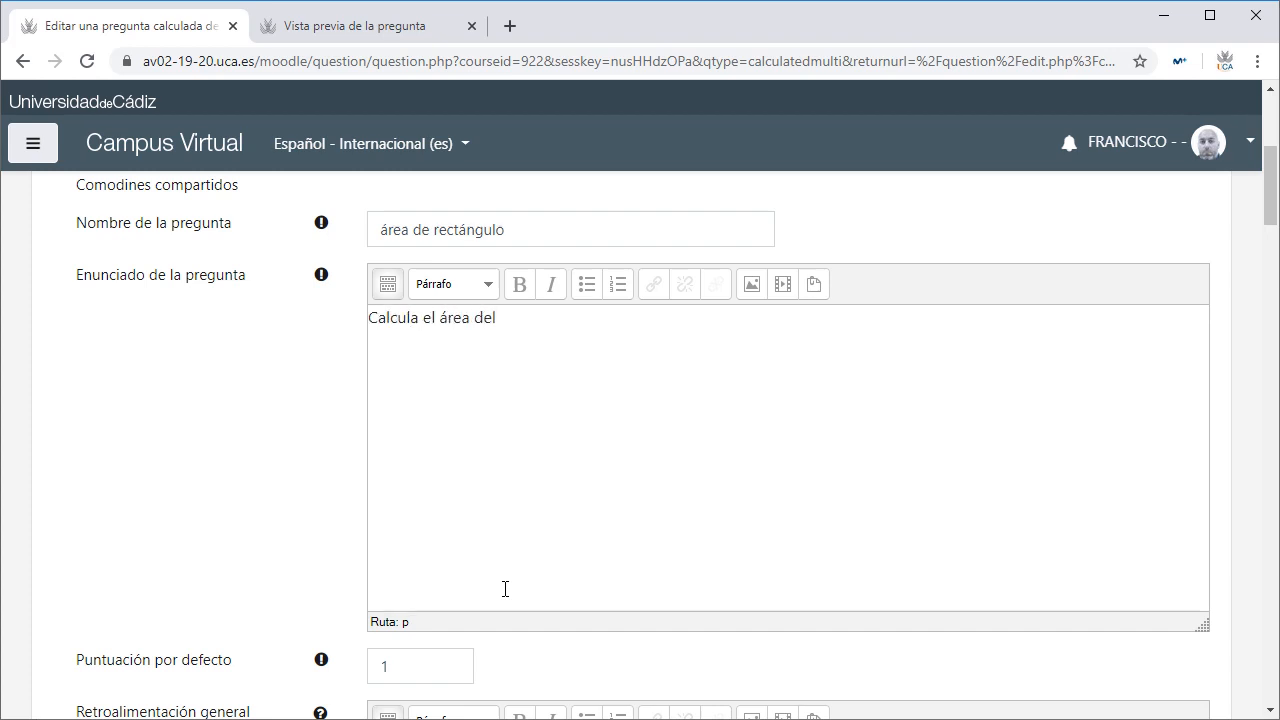
pyautogui.write('rectángulo de lado')
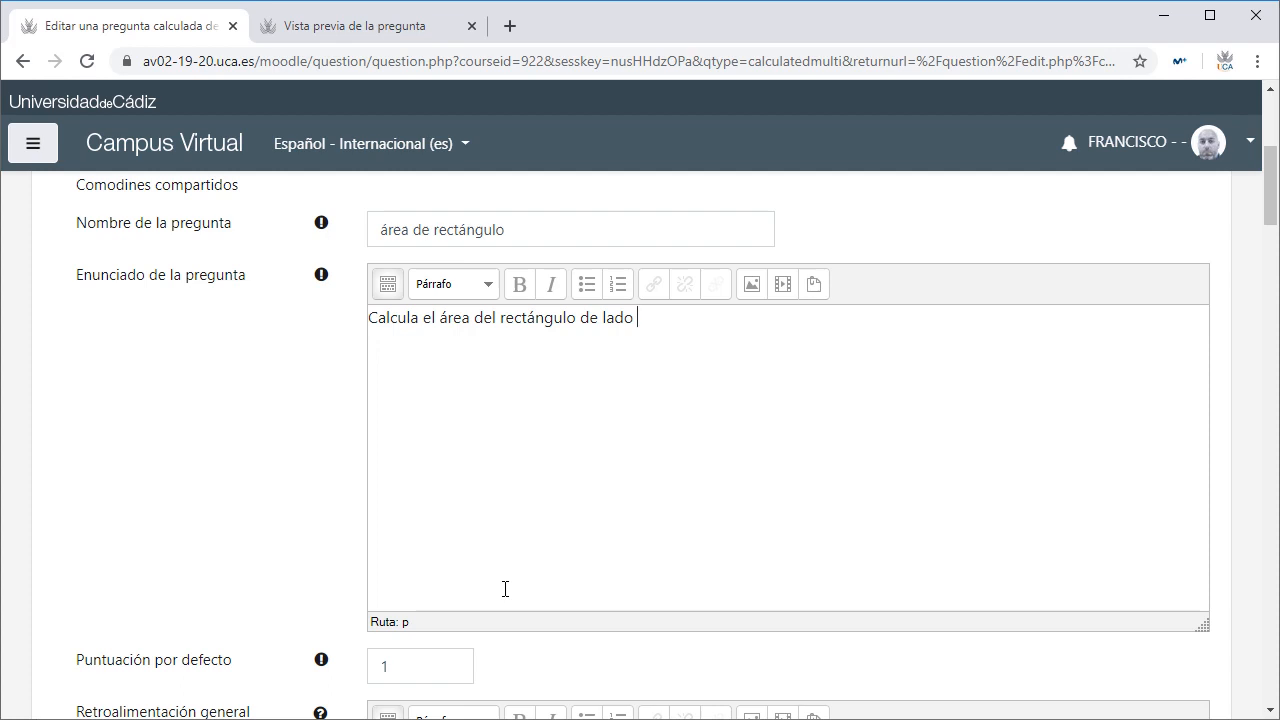
pyautogui.write(' {}lado1')
pyautogui.press('BackSpace')
pyautogui.press('BackSpace')
pyautogui.press('BackSpace')
pyautogui.press('BackSpace')
pyautogui.press('BackSpace')
pyautogui.write('a} y lado {b}')
pyautogui.scroll(-3, 505, 589)
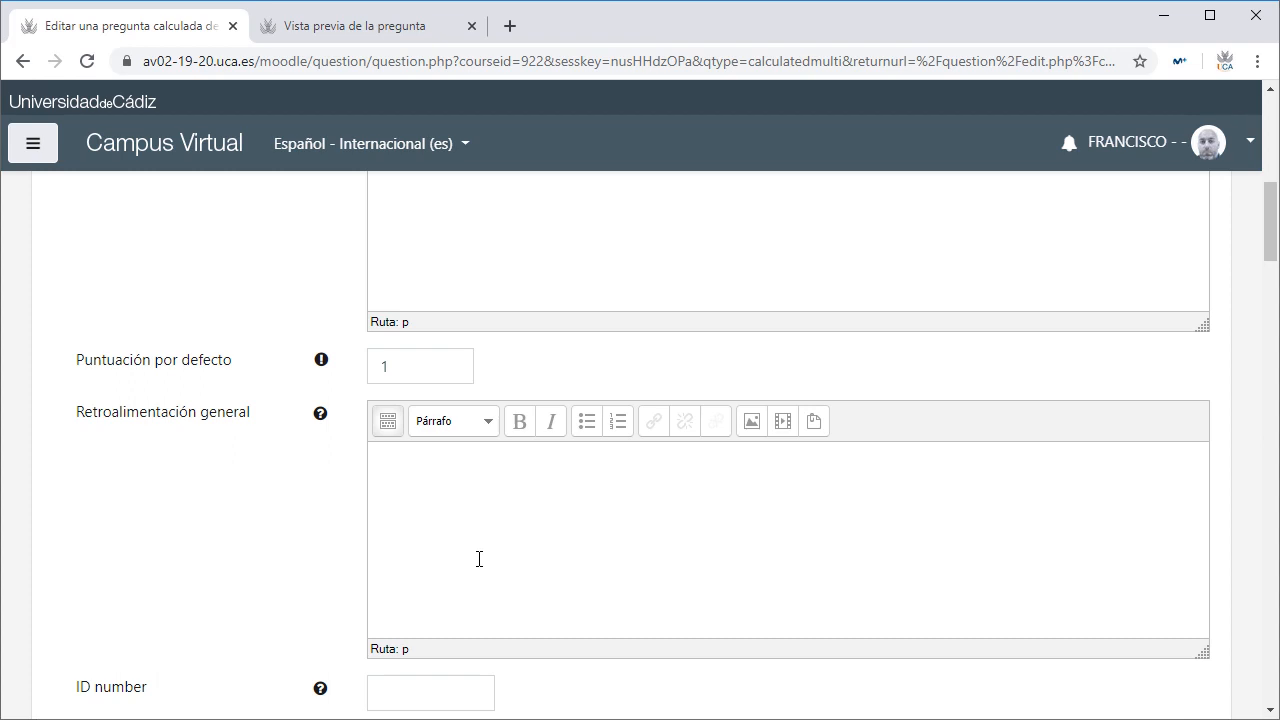
# Step: Try multiple answers, reset '¿Una o varias respuestas?' to 'Sólo una respuesta', and return to the old preview
pyautogui.scroll(-5, 479, 559)
pyautogui.scroll(4, 486, 551)
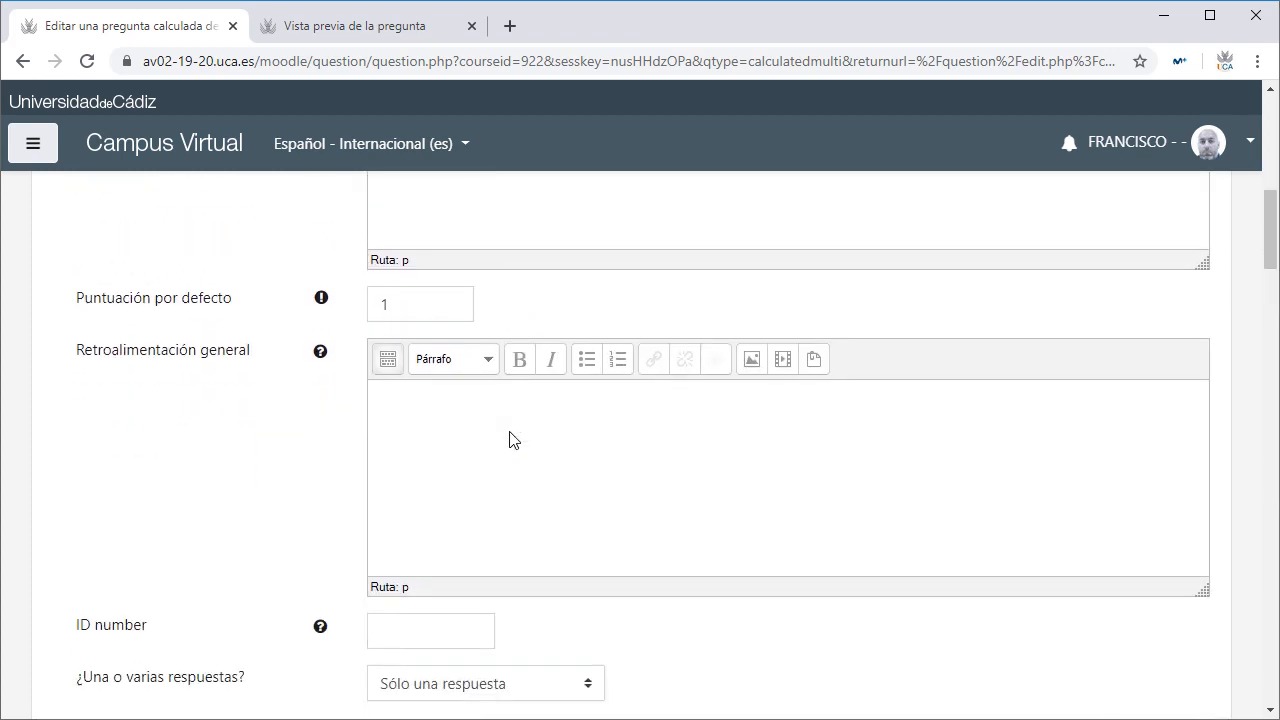
pyautogui.scroll(-1, 511, 437)
pyautogui.scroll(-2, 510, 440)
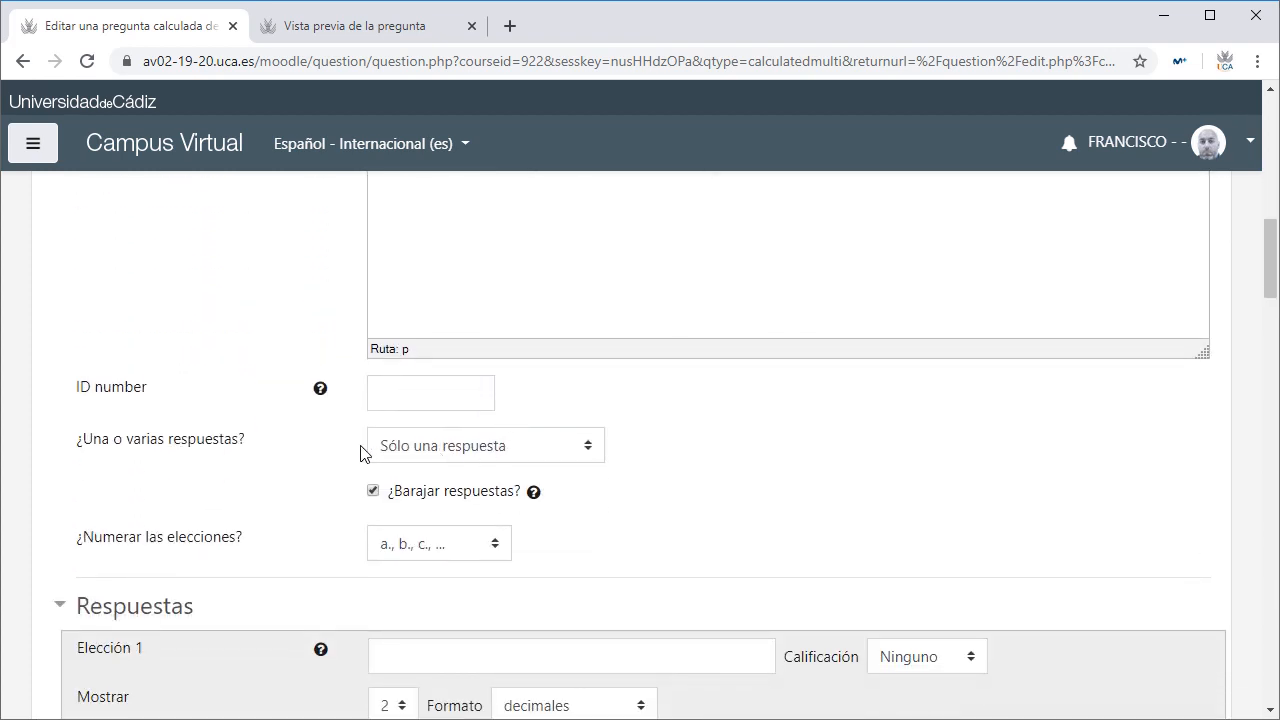
pyautogui.click(480, 447)
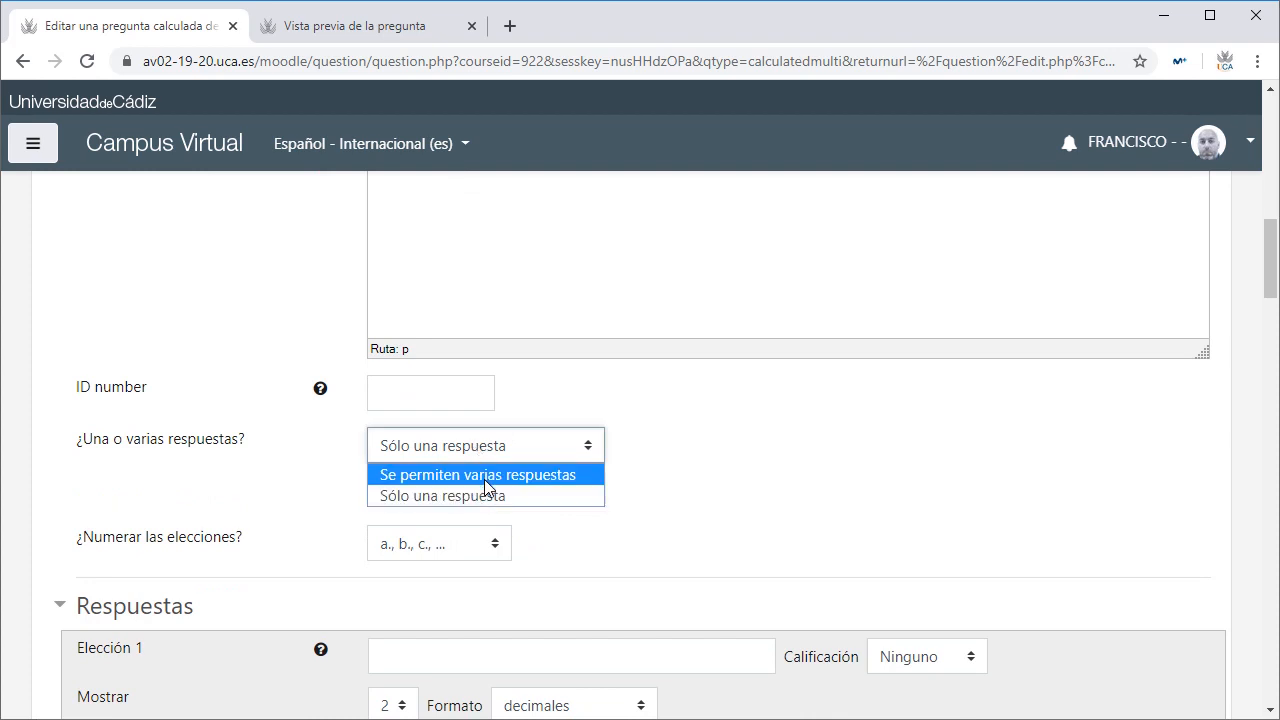
pyautogui.click(484, 477)
pyautogui.scroll(-3, 638, 580)
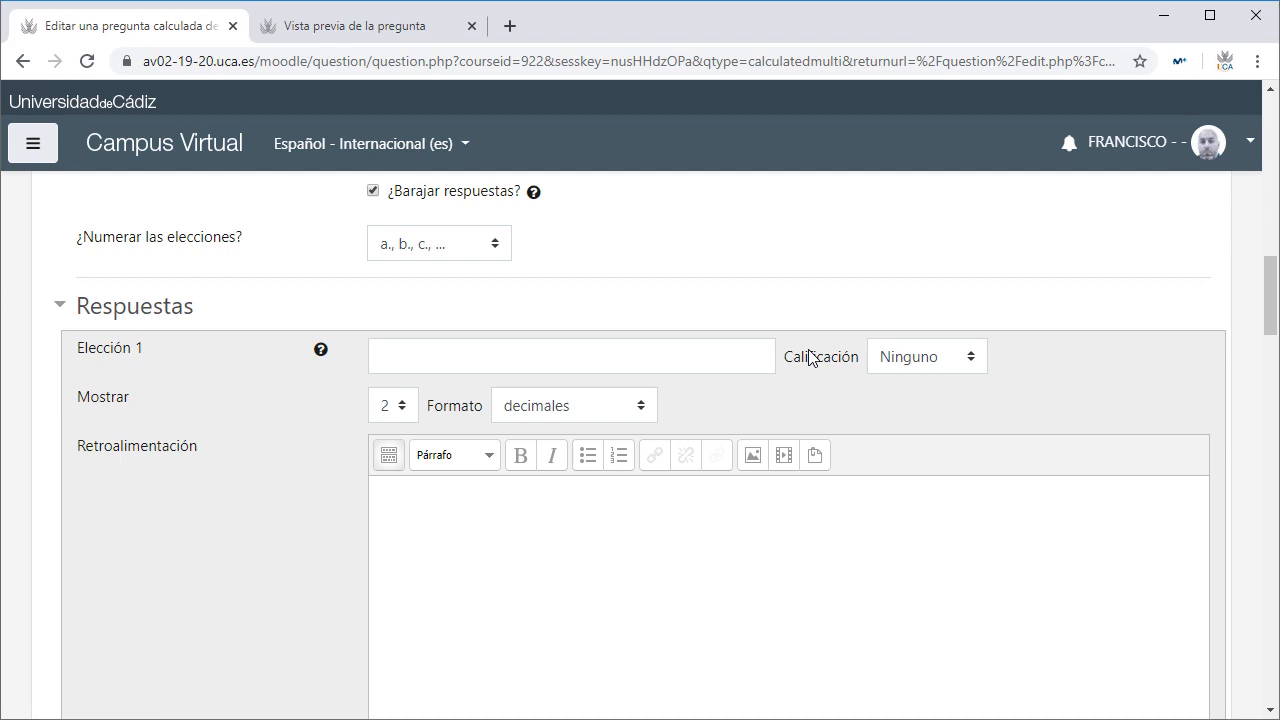
pyautogui.scroll(2, 810, 357)
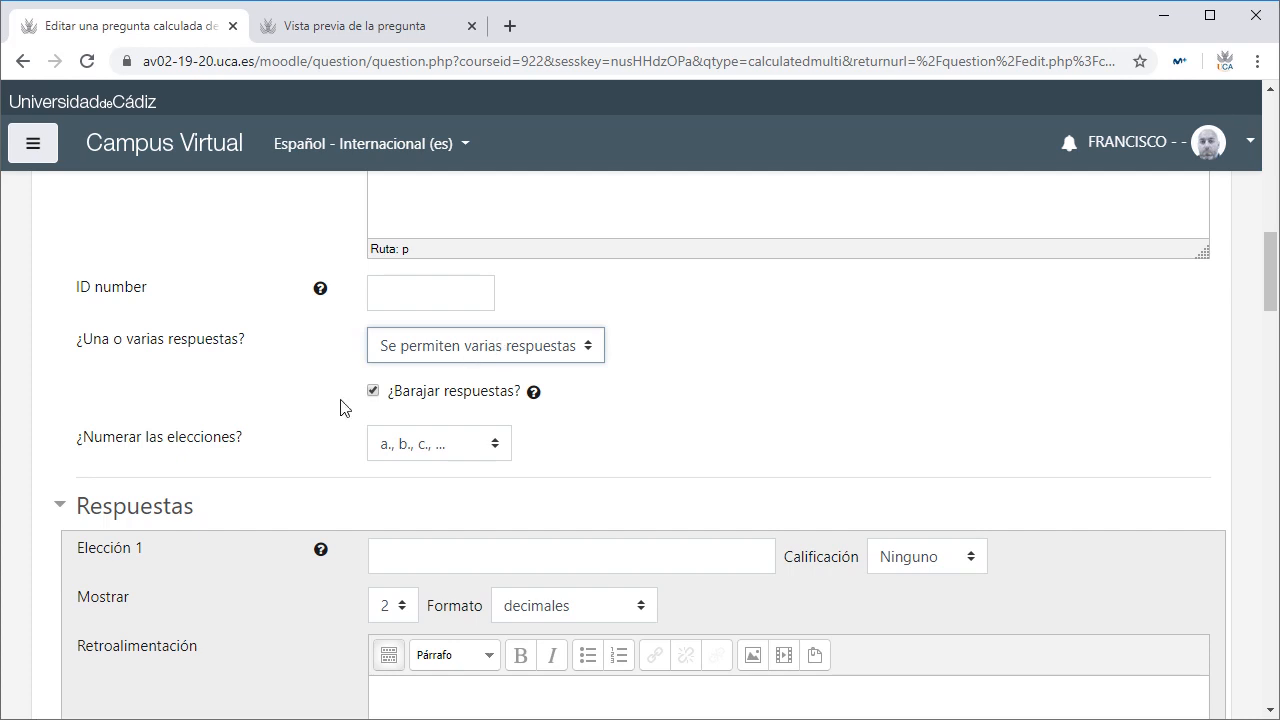
pyautogui.click(414, 346)
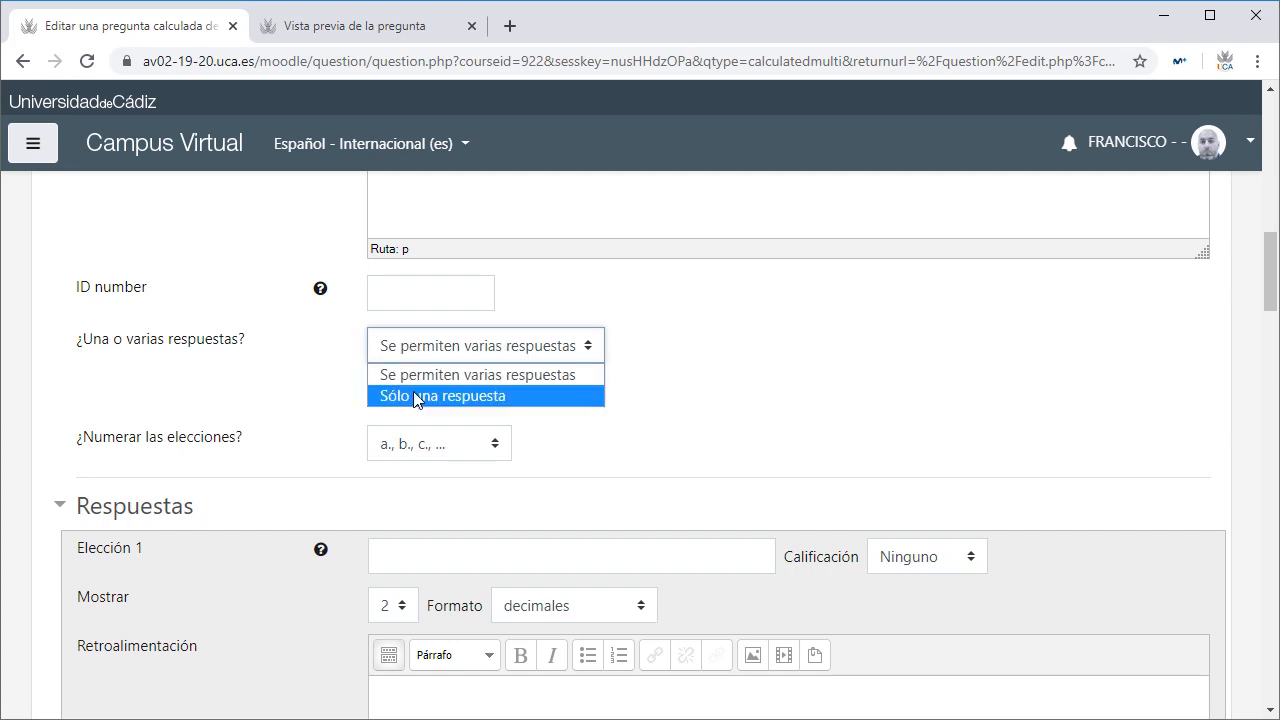
pyautogui.click(420, 399)
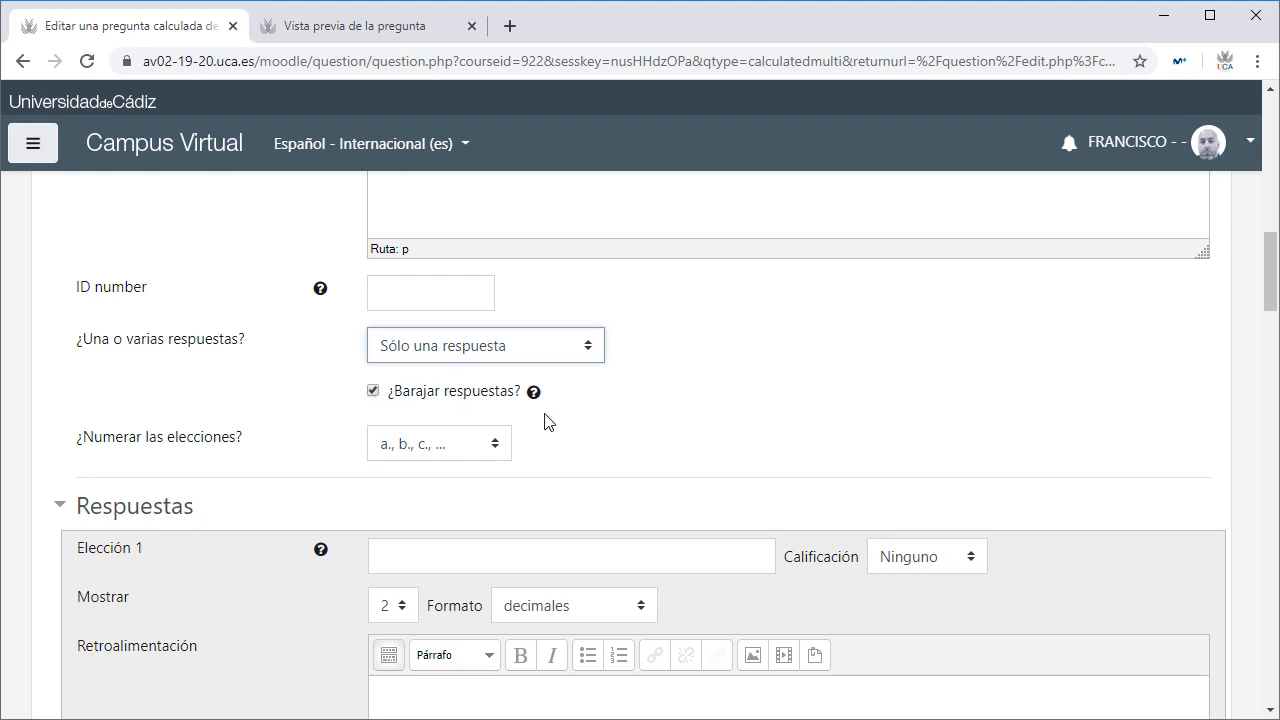
pyautogui.click(362, 27)
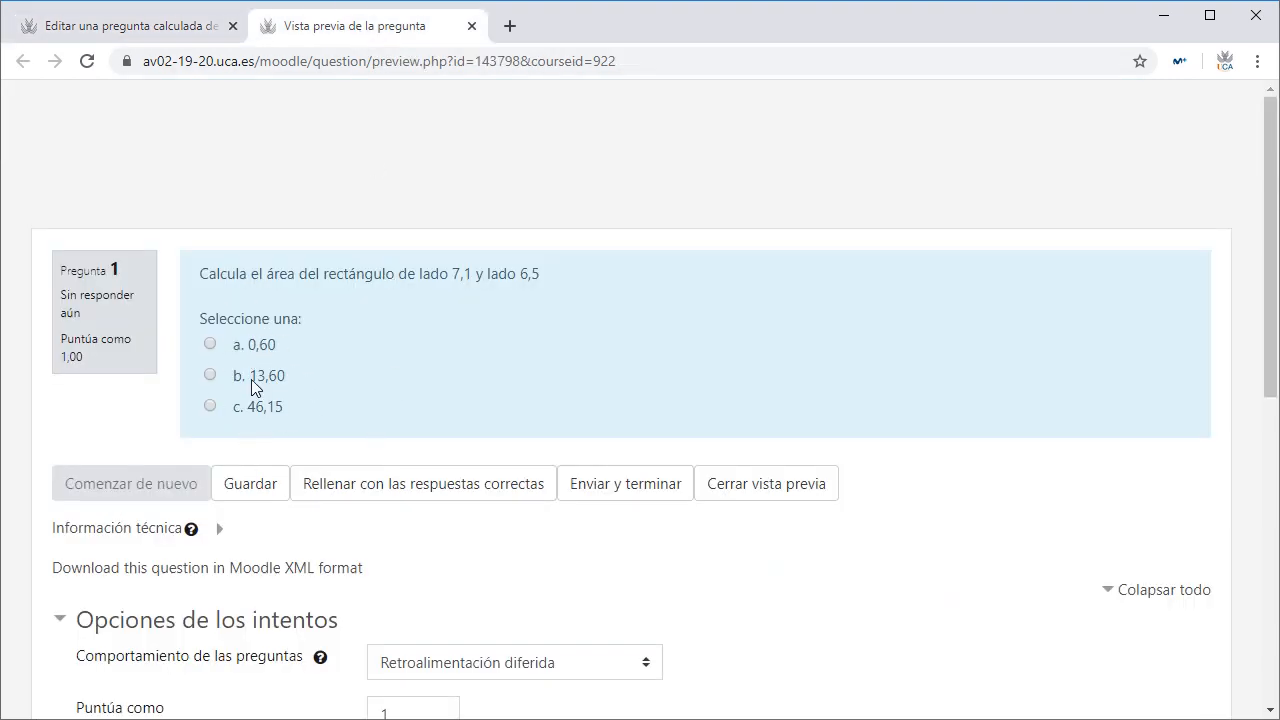
# Step: Back in the edit form, add three more empty answer choices to the Respuestas section
pyautogui.click(180, 30)
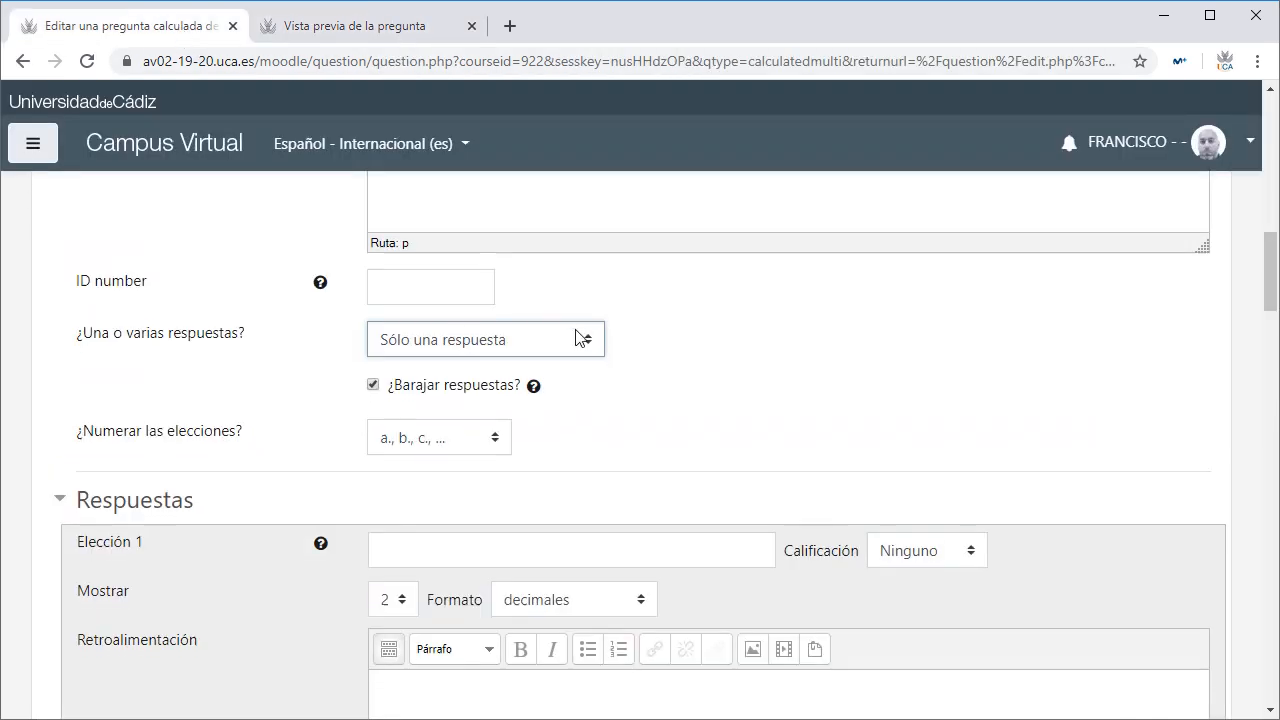
pyautogui.scroll(-3, 576, 330)
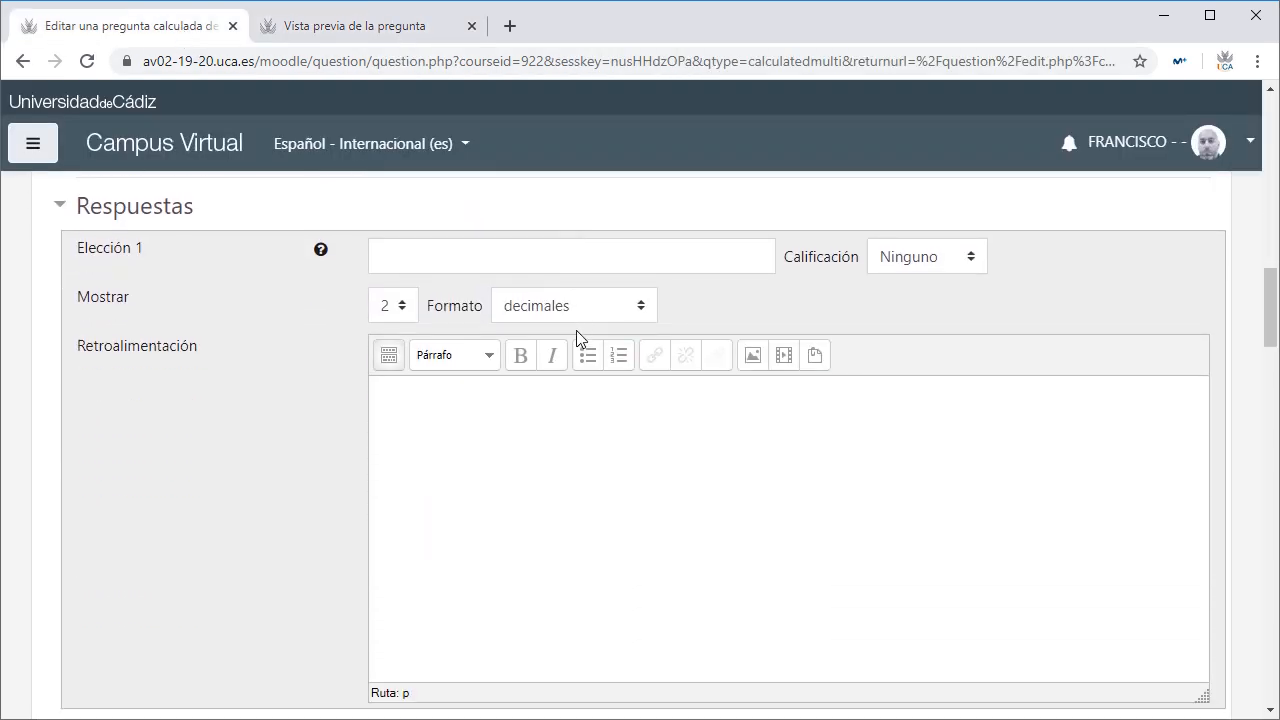
pyautogui.scroll(-5, 563, 337)
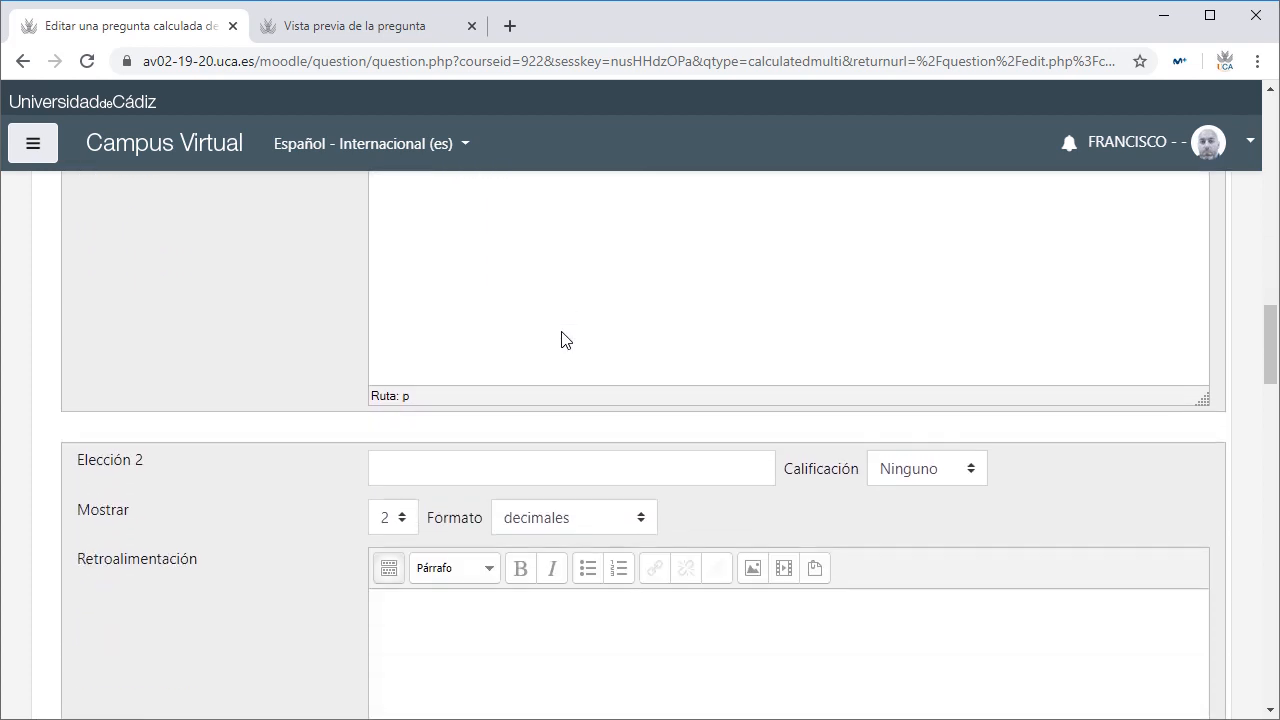
pyautogui.scroll(-10, 562, 339)
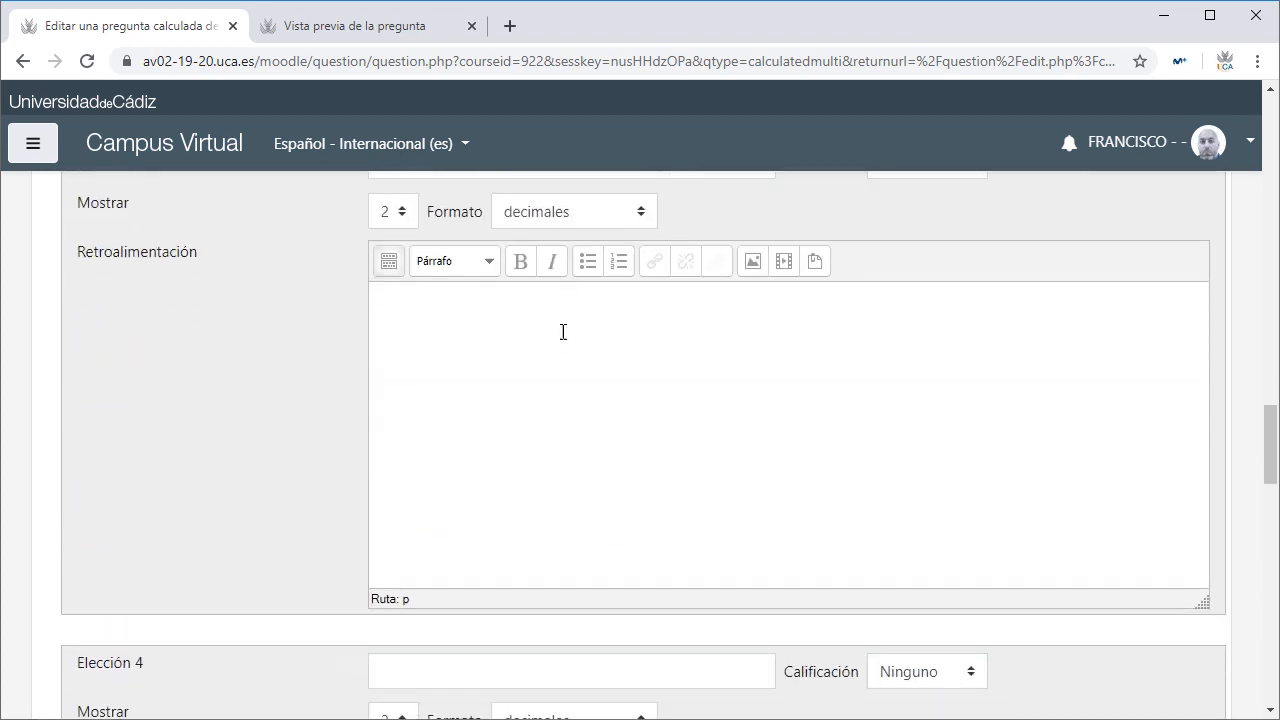
pyautogui.scroll(-9, 563, 332)
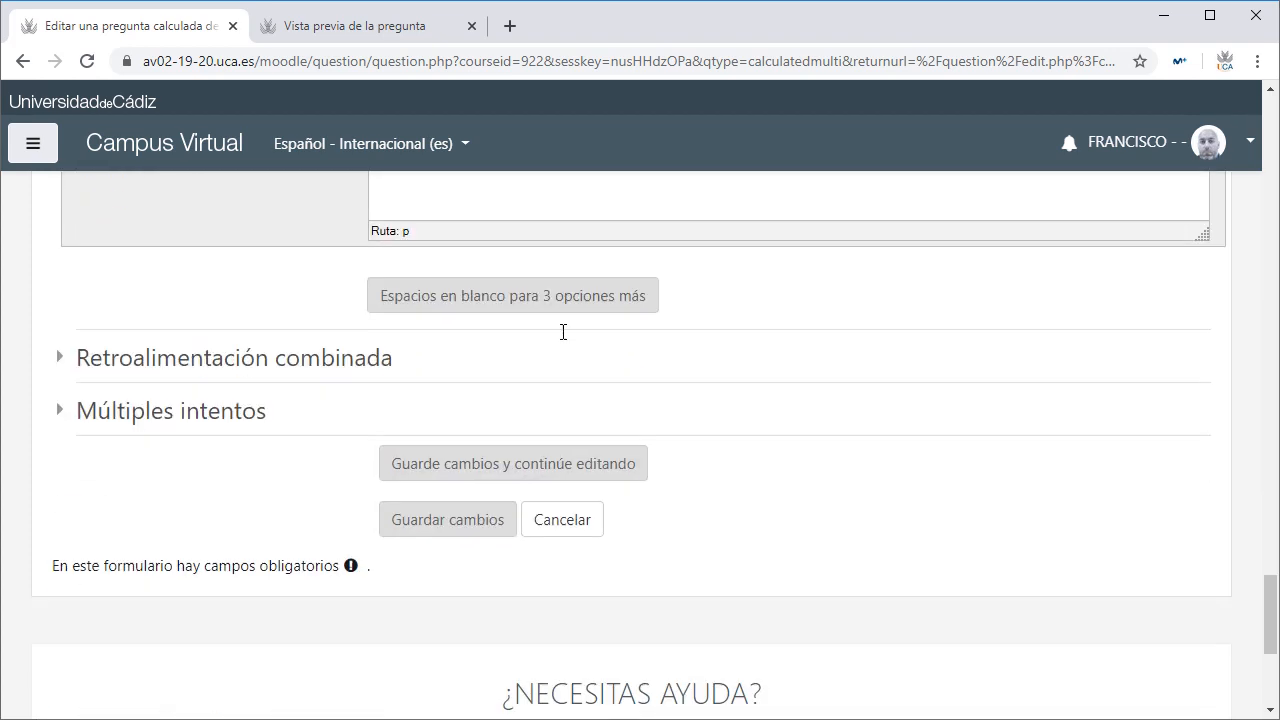
pyautogui.click(540, 304)
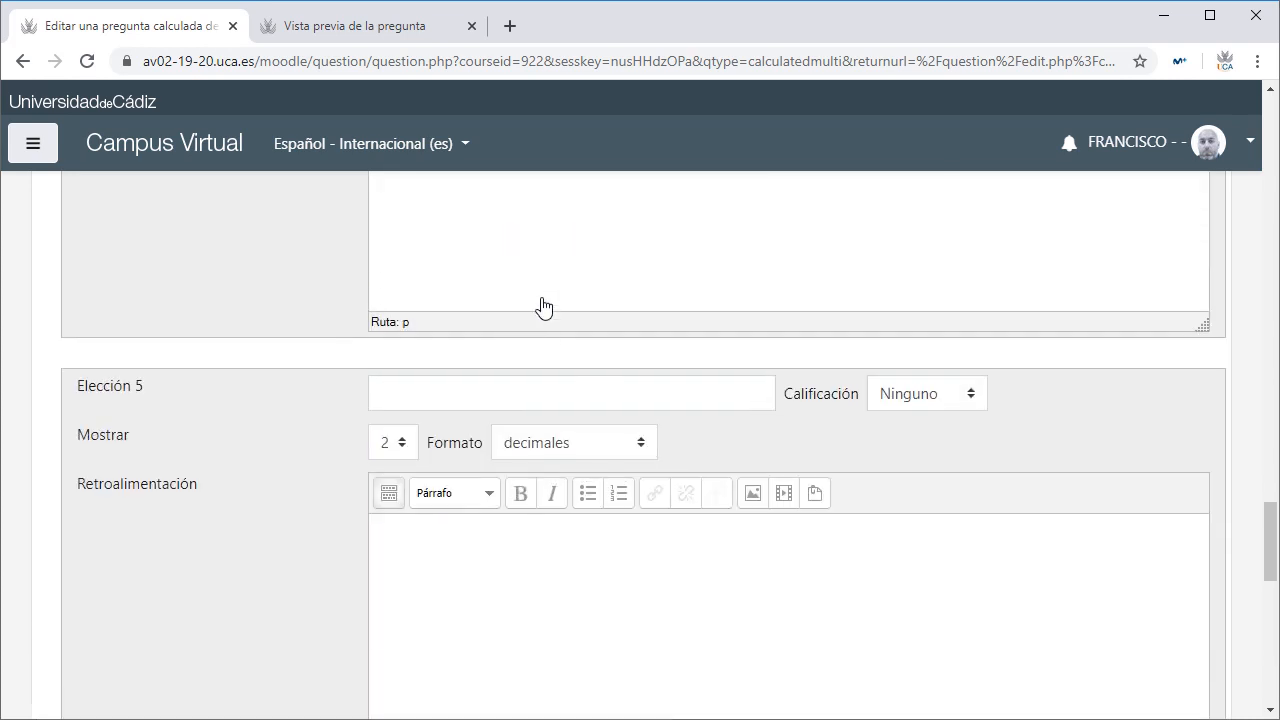
pyautogui.scroll(5, 544, 308)
pyautogui.scroll(-3, 543, 307)
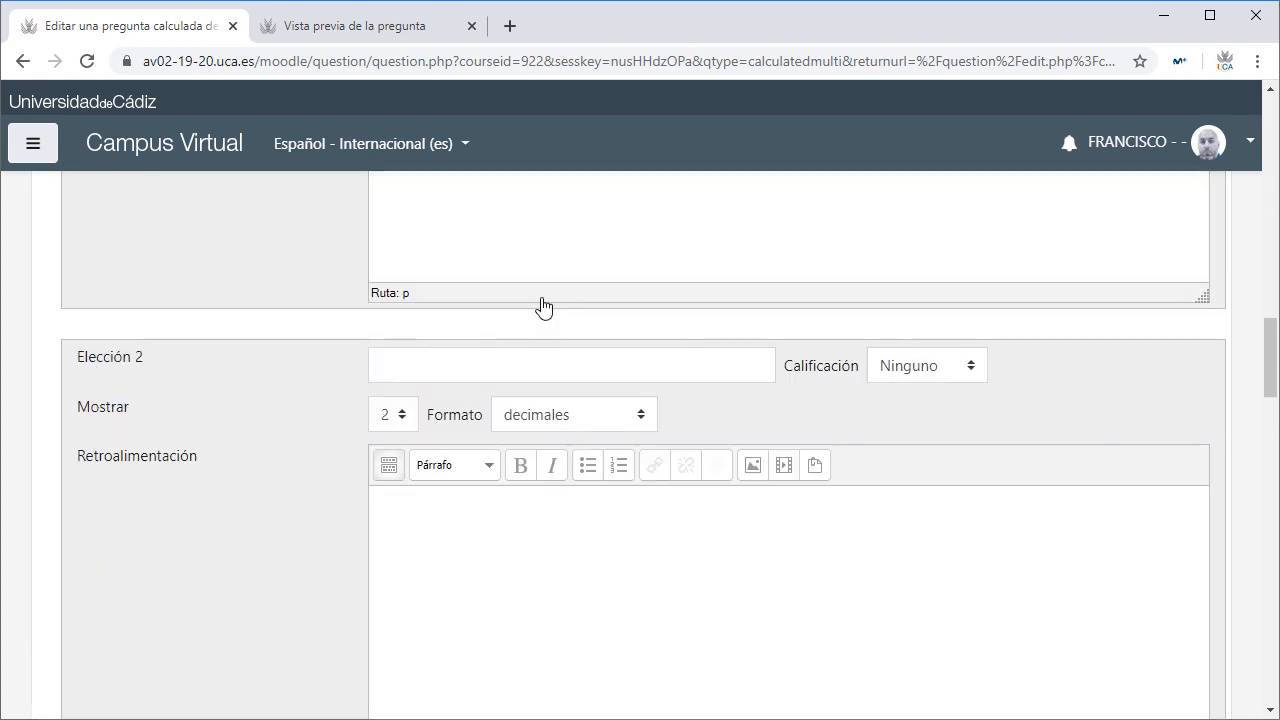
pyautogui.scroll(1, 549, 563)
pyautogui.scroll(-1, 543, 583)
pyautogui.scroll(-3, 553, 564)
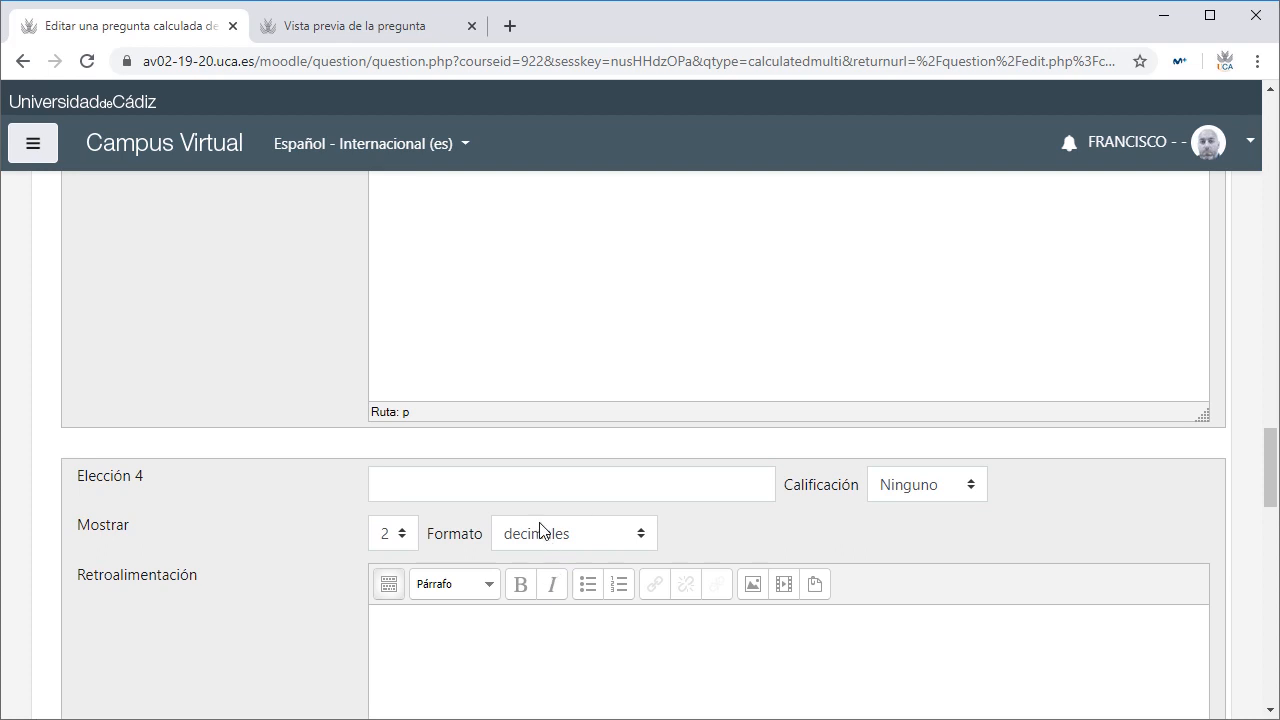
pyautogui.scroll(9, 540, 530)
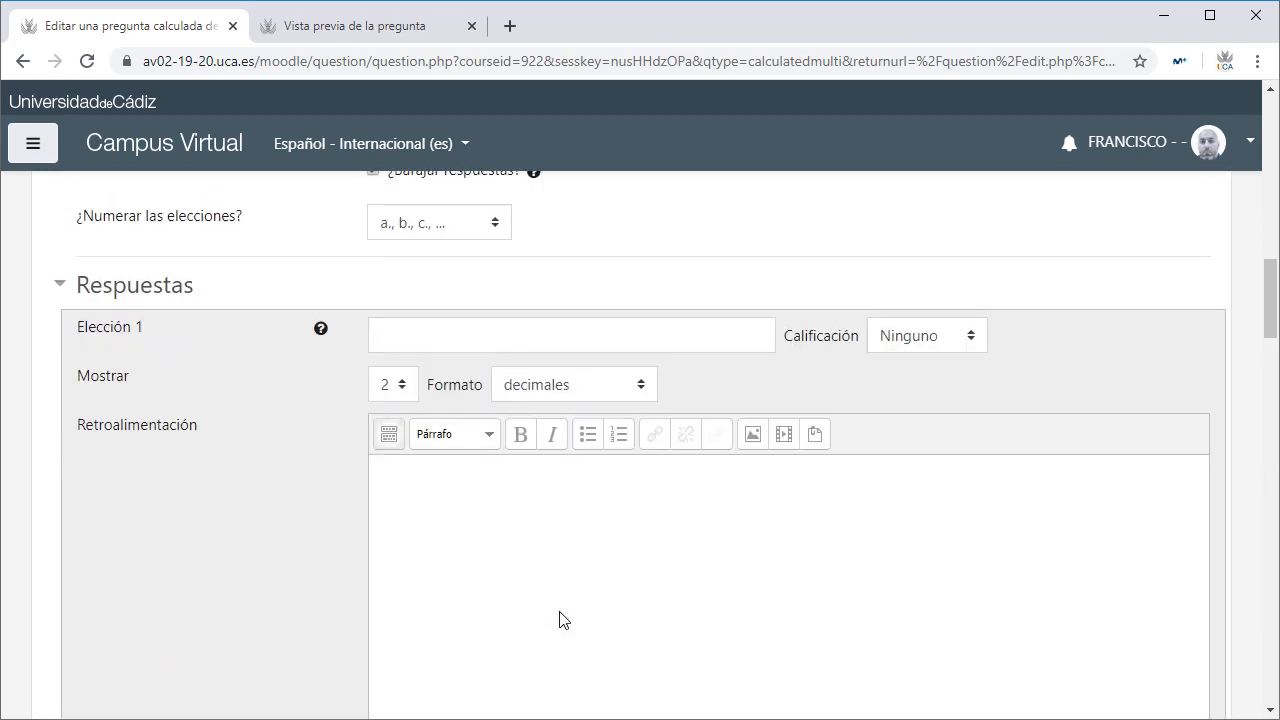
# Step: Enter the formula {={a}*{b}} as Elección 1 with a 100% grade
pyautogui.click(492, 460)
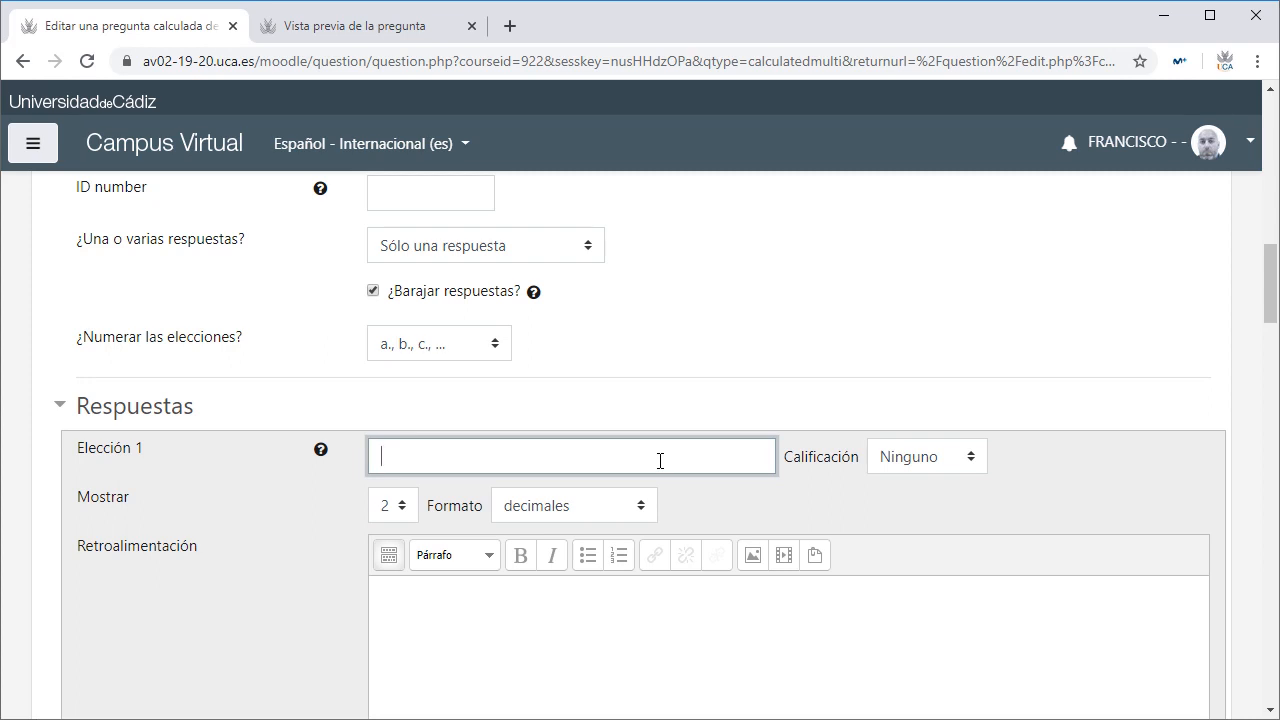
pyautogui.write('{}')
pyautogui.press('Left')
pyautogui.write('={a}*{b}')
pyautogui.tripleClick(433, 460)
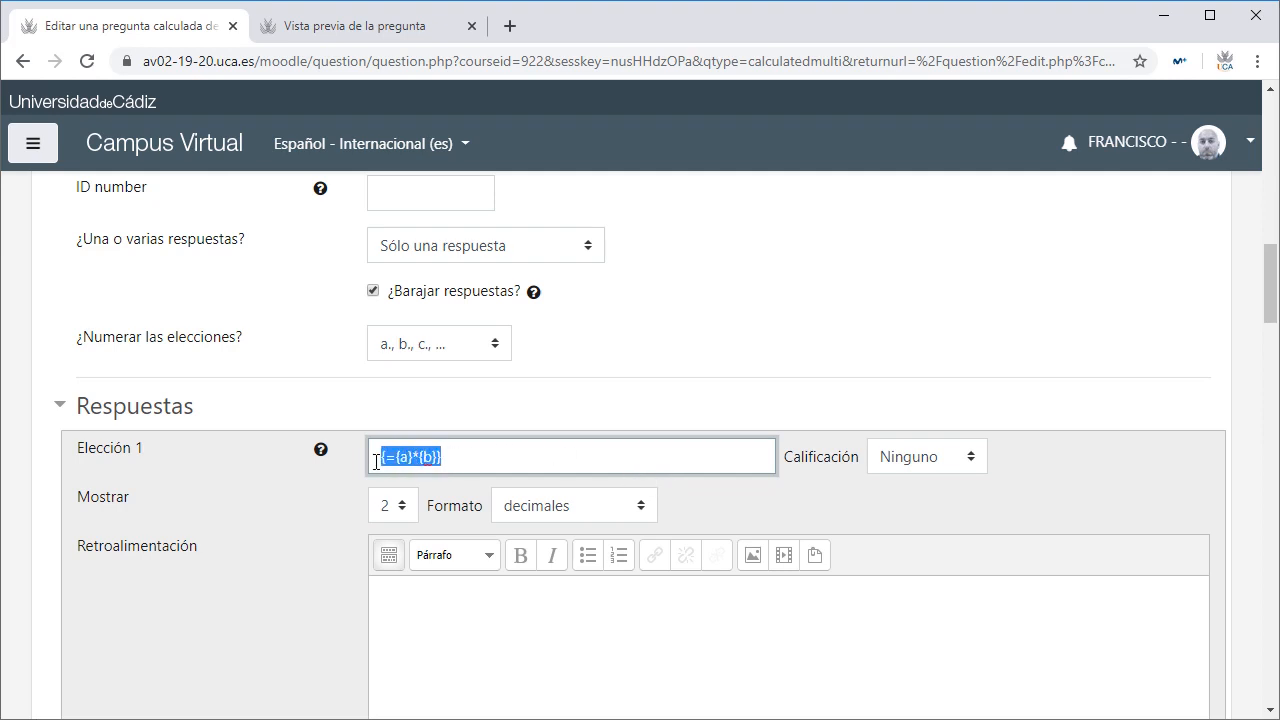
pyautogui.click(456, 454)
pyautogui.click(898, 460)
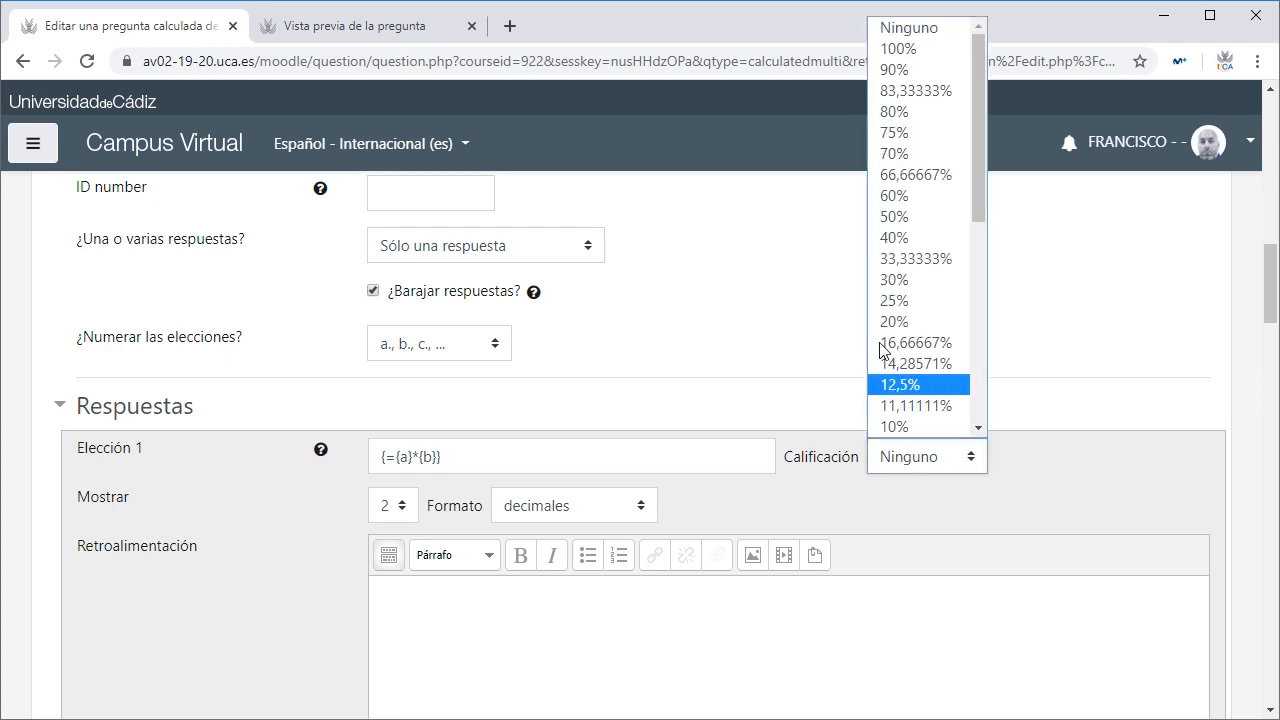
pyautogui.click(887, 49)
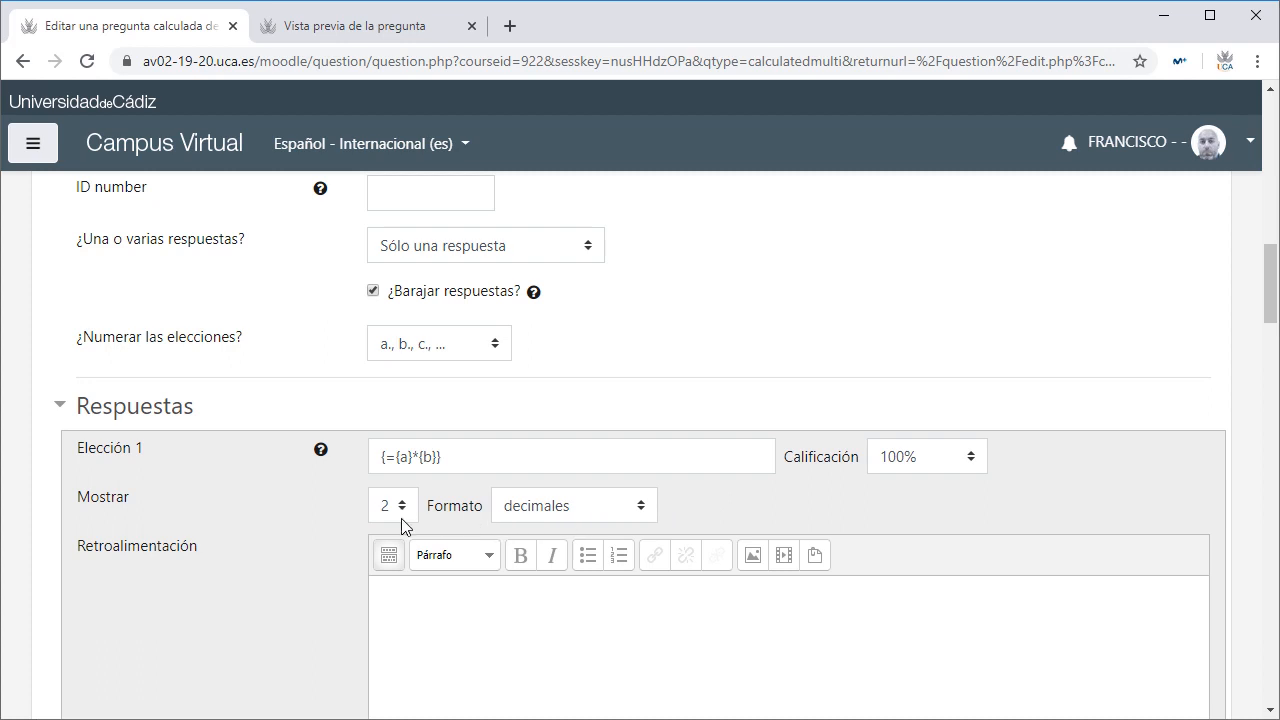
# Step: Try significant figures as the answer number format, then set it back to decimales
pyautogui.click(549, 517)
pyautogui.click(553, 555)
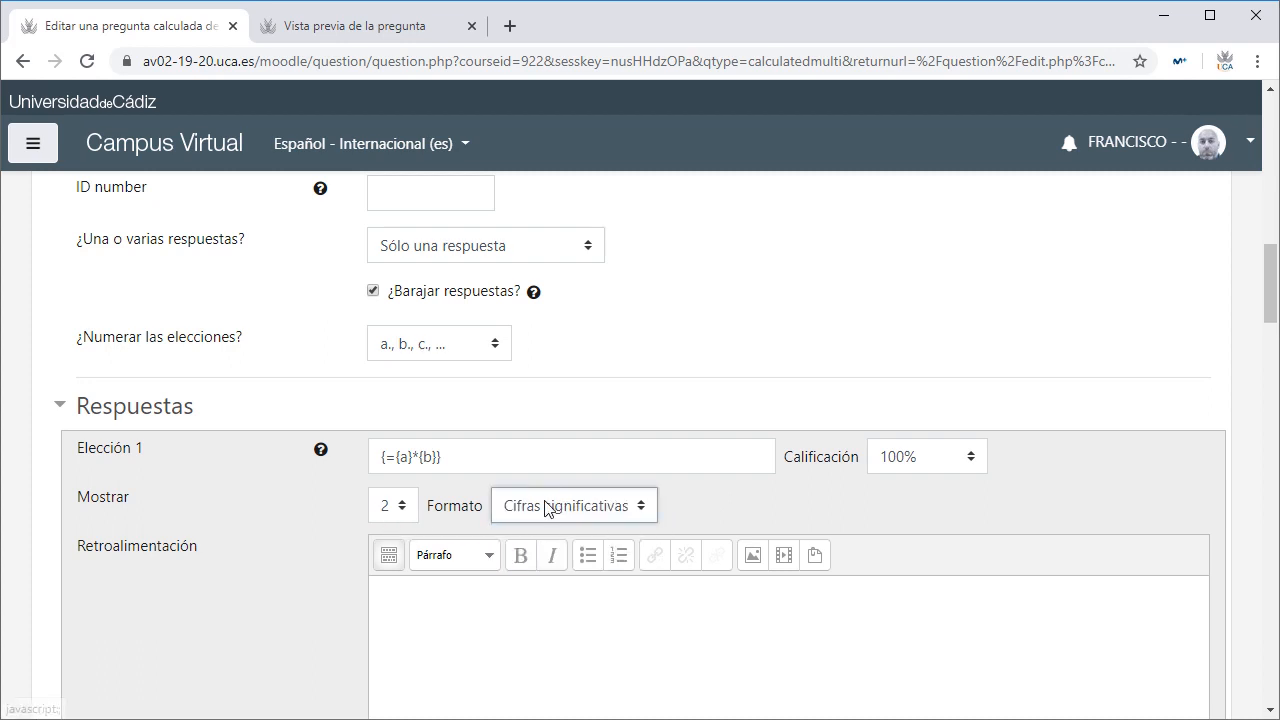
pyautogui.click(551, 508)
pyautogui.click(551, 535)
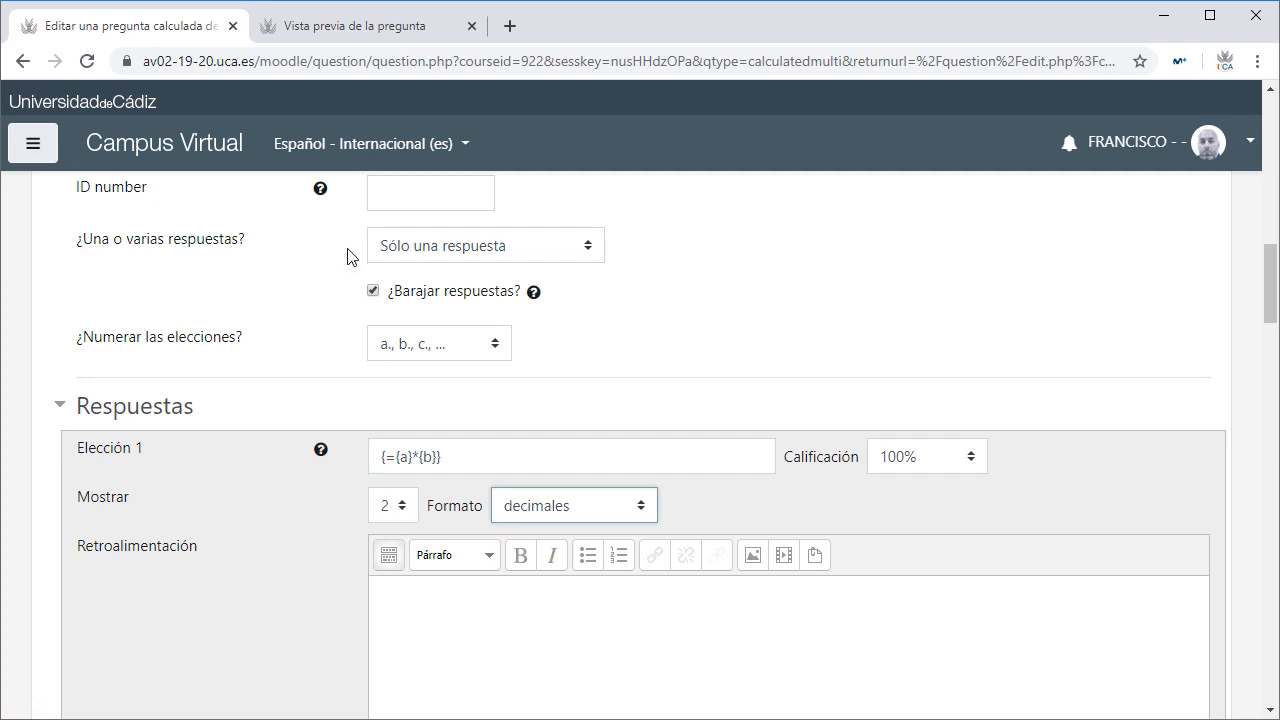
# Step: Compare the form against the existing question preview twice
pyautogui.click(358, 26)
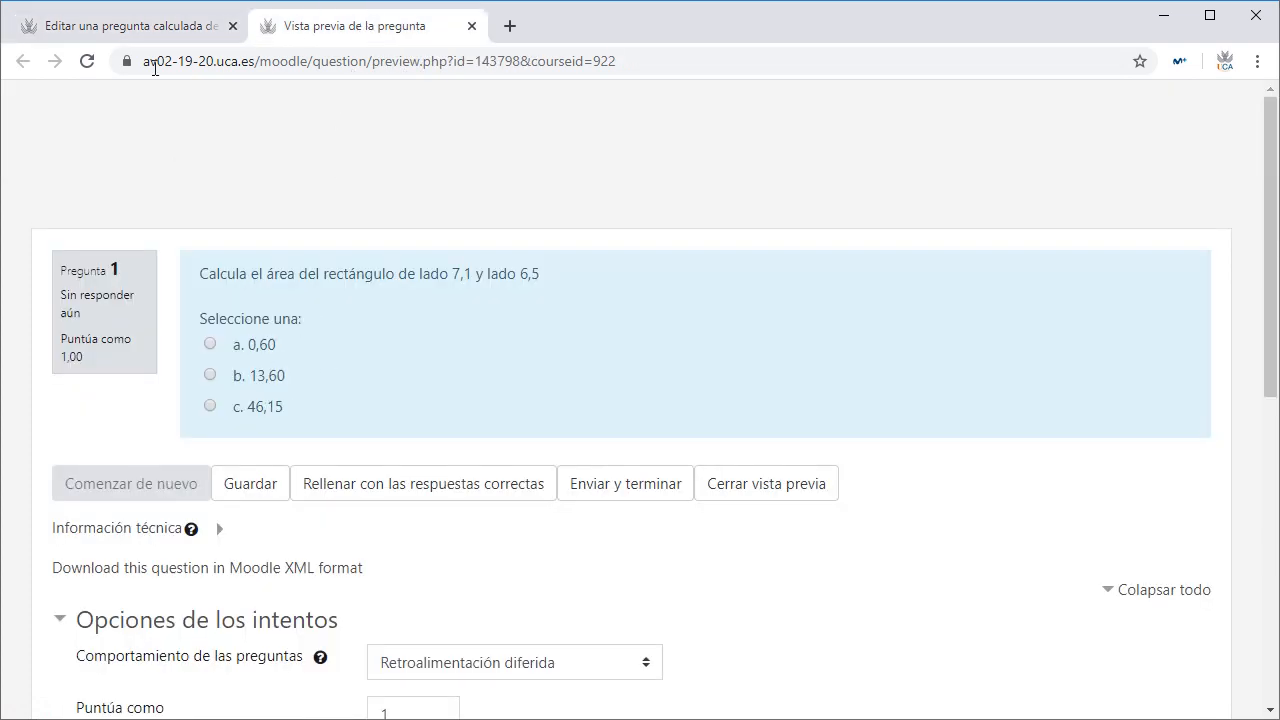
pyautogui.click(171, 27)
pyautogui.scroll(-5, 431, 457)
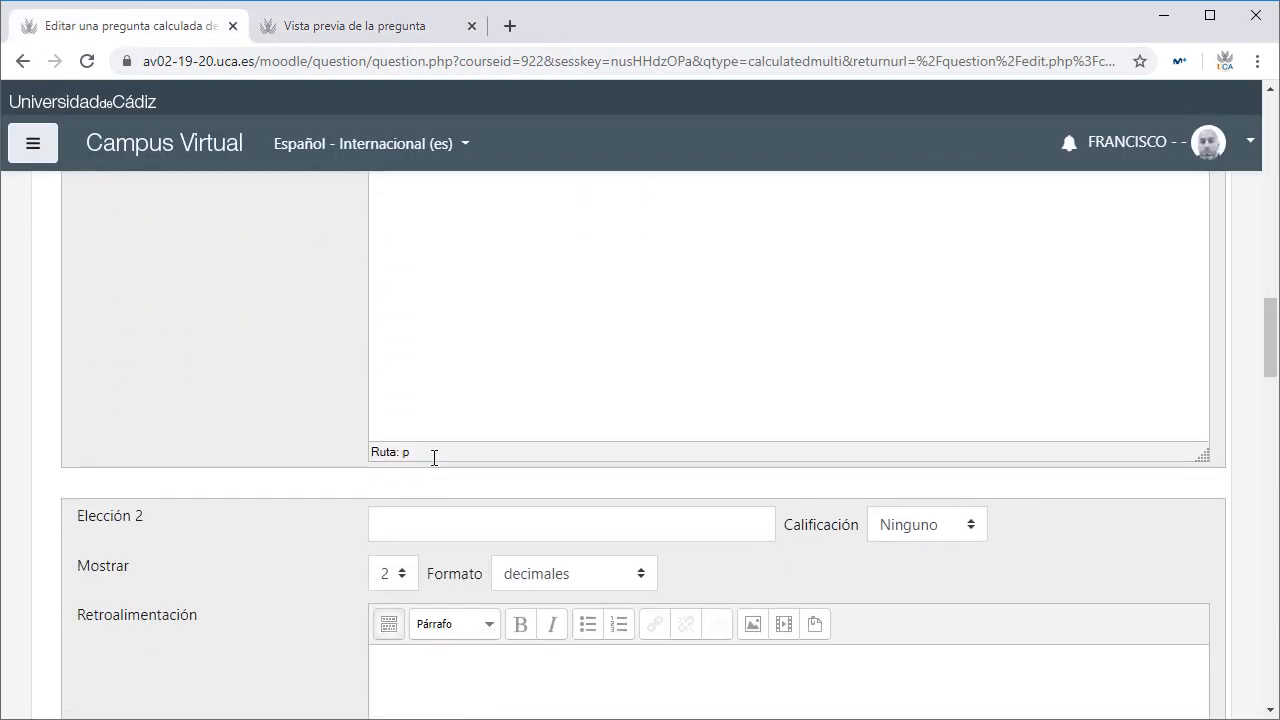
pyautogui.scroll(-1, 434, 457)
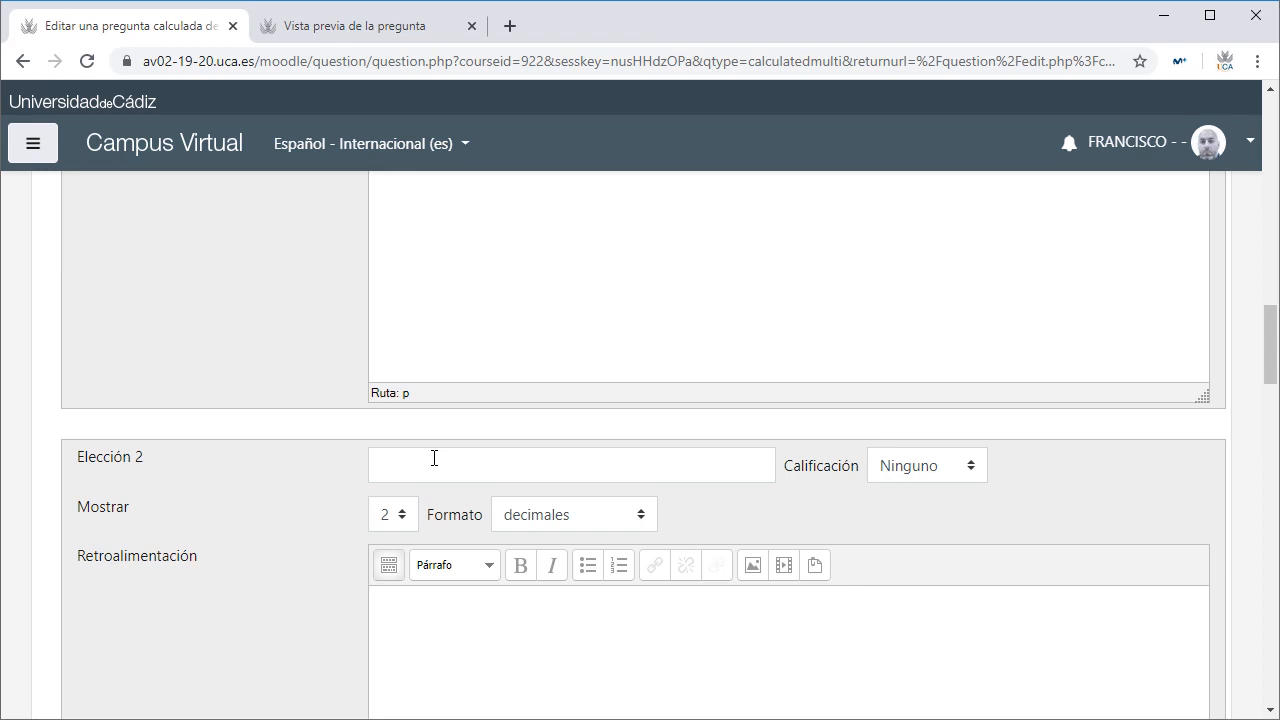
pyautogui.click(286, 36)
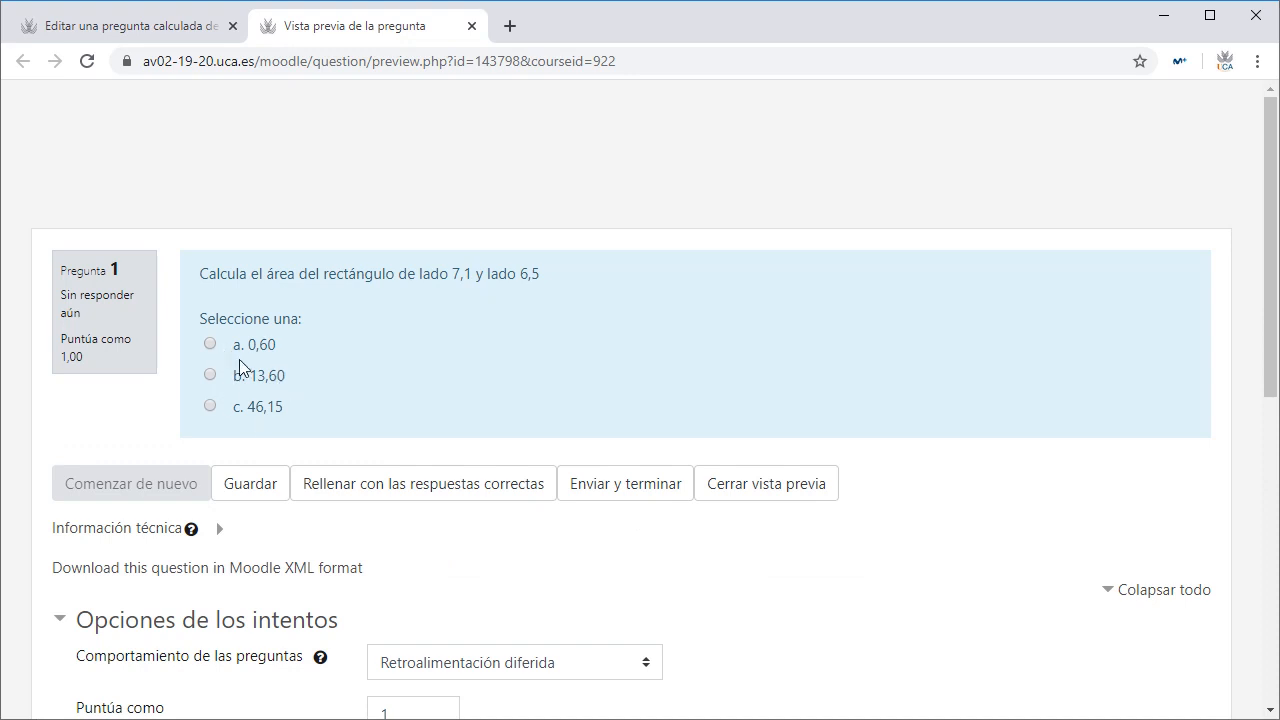
pyautogui.click(184, 27)
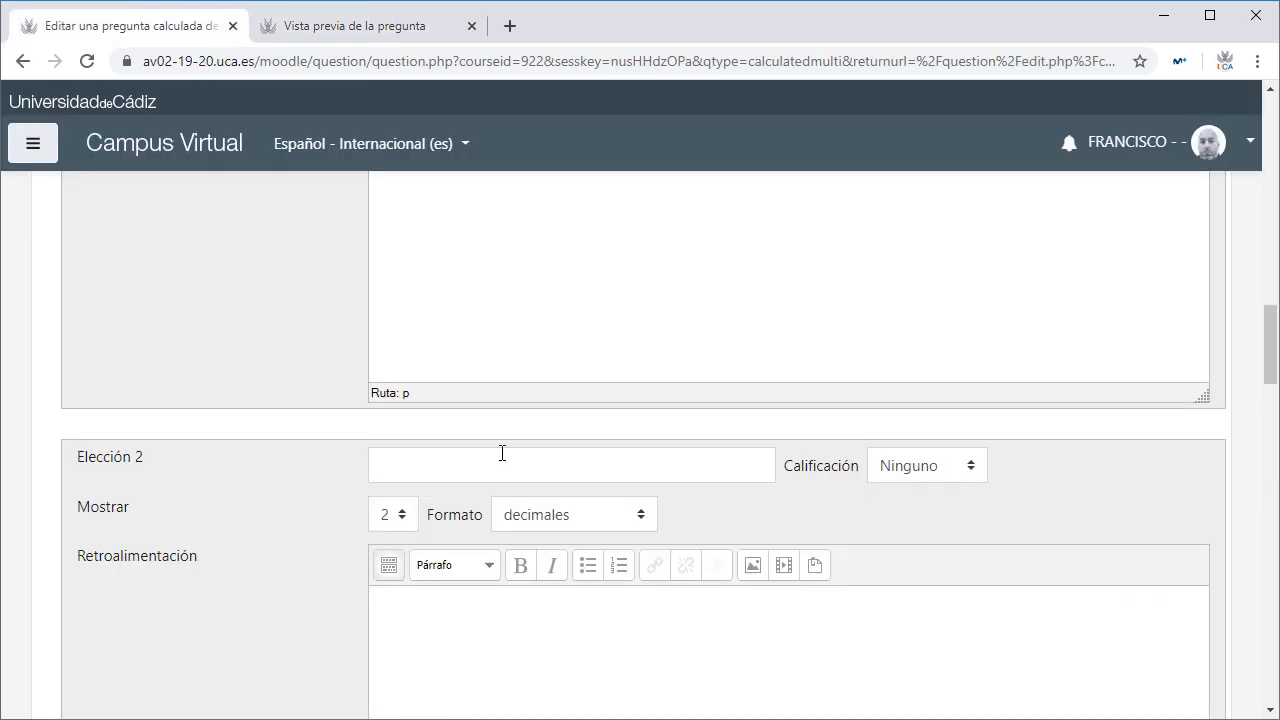
# Step: Keep the question set to 'Sólo una respuesta'
pyautogui.scroll(5, 502, 453)
pyautogui.scroll(-1, 449, 249)
pyautogui.click(451, 247)
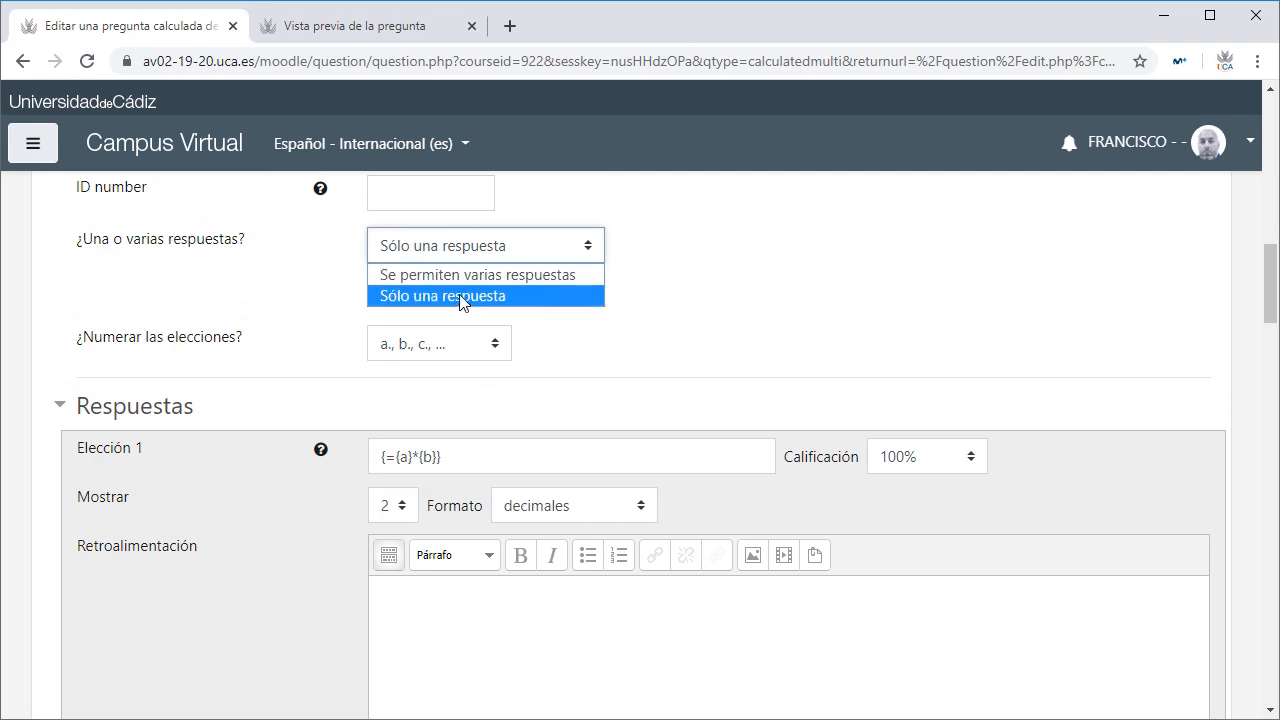
pyautogui.click(468, 296)
pyautogui.scroll(-1, 503, 502)
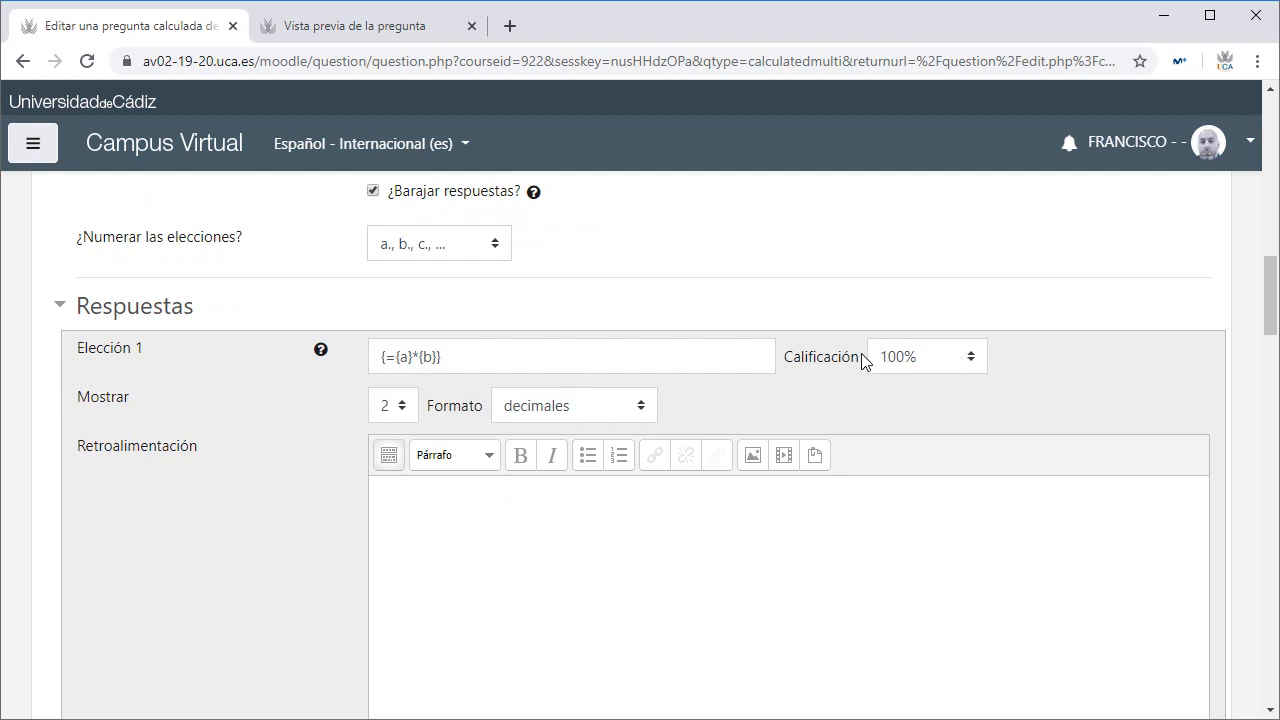
pyautogui.scroll(-5, 640, 443)
pyautogui.click(577, 364)
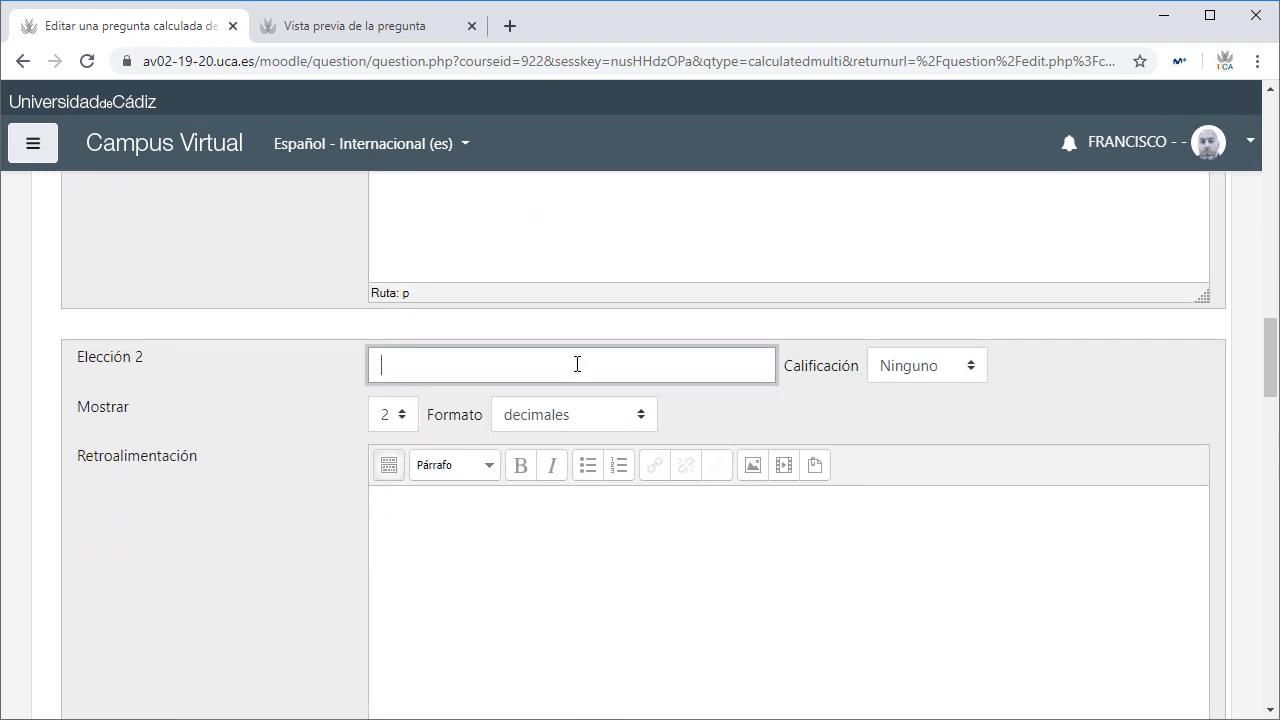
# Step: Fill Elección 2 with {={a}+{b}} and Elección 3 with a copy edited to {={a}-{b}}
pyautogui.write('{={a}+{b}}')
pyautogui.press('Tab')
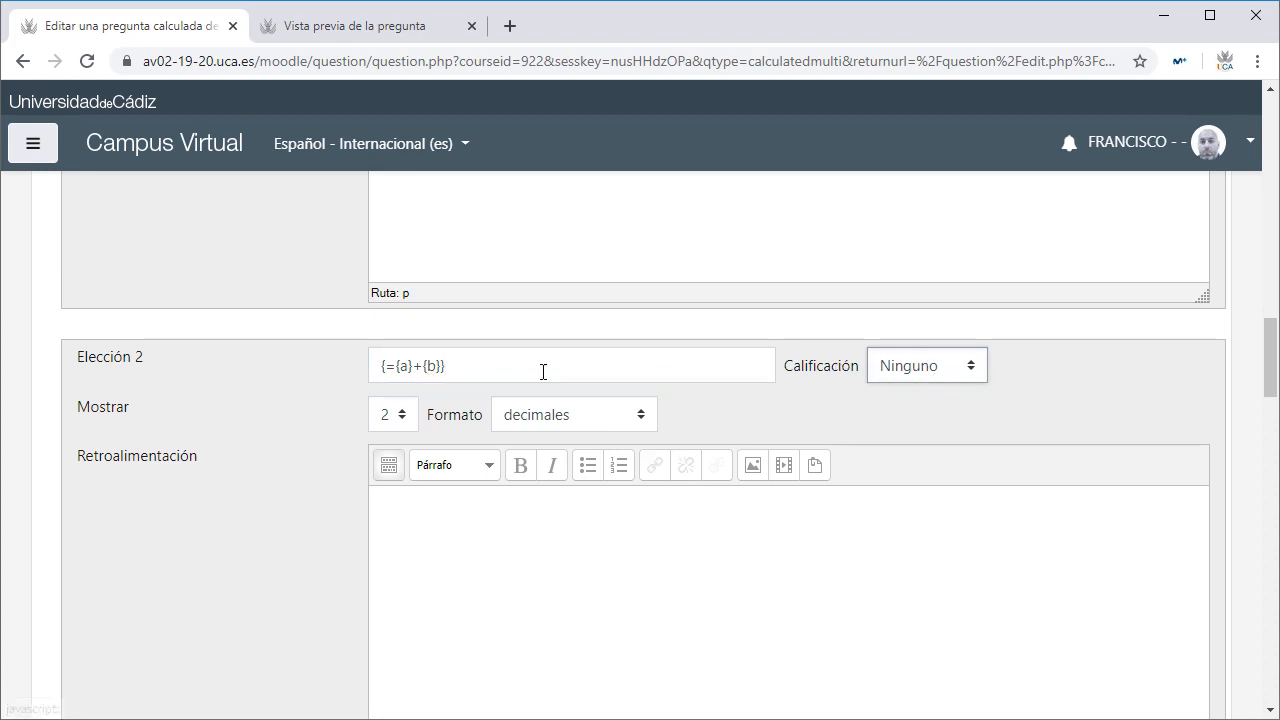
pyautogui.moveTo(543, 369); pyautogui.dragTo(326, 368)
pyautogui.hotkey('ctrl', 'c')
pyautogui.scroll(-5, 464, 394)
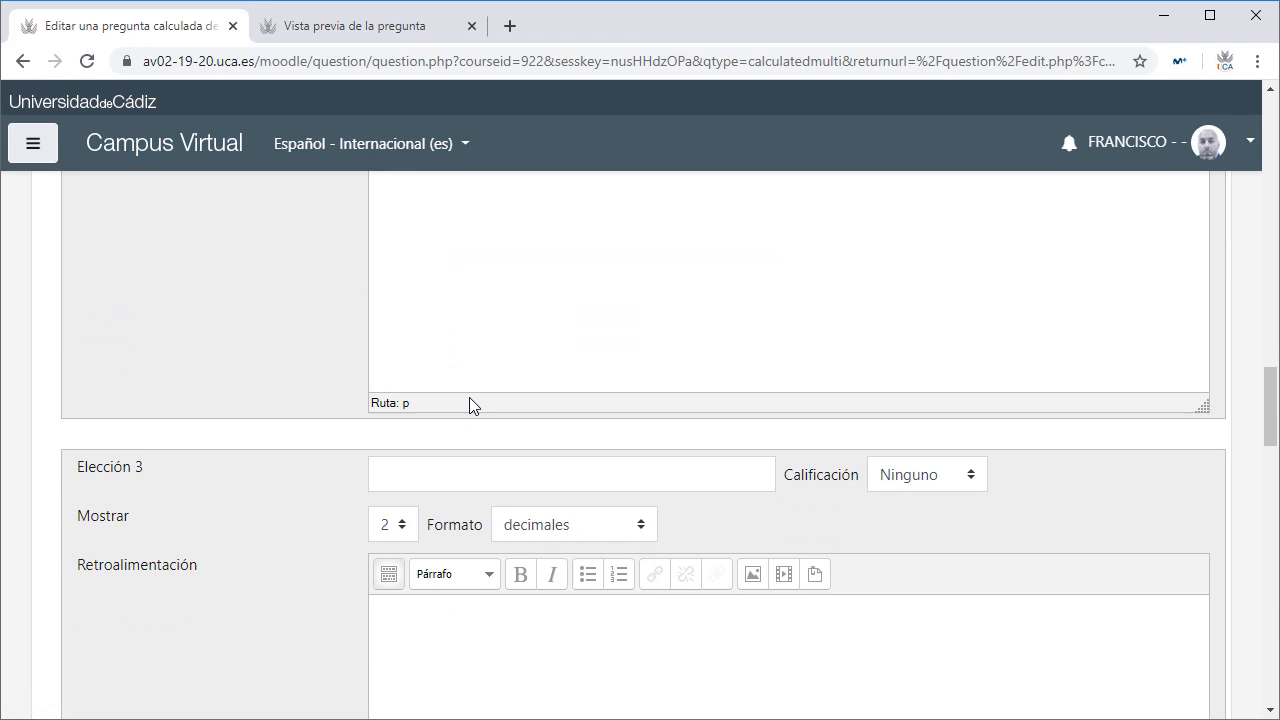
pyautogui.click(469, 472)
pyautogui.hotkey('ctrl', 'v')
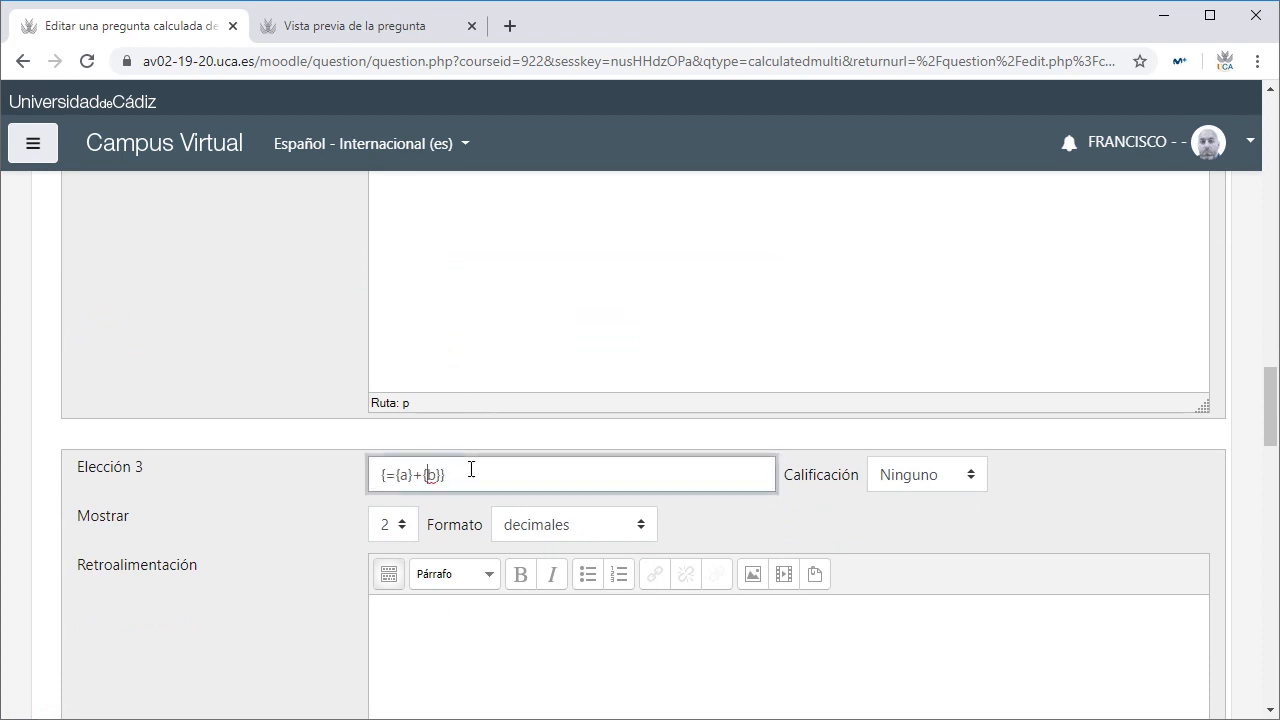
pyautogui.press('BackSpace')
pyautogui.write('-')
pyautogui.click(1137, 489)
pyautogui.scroll(-1, 898, 452)
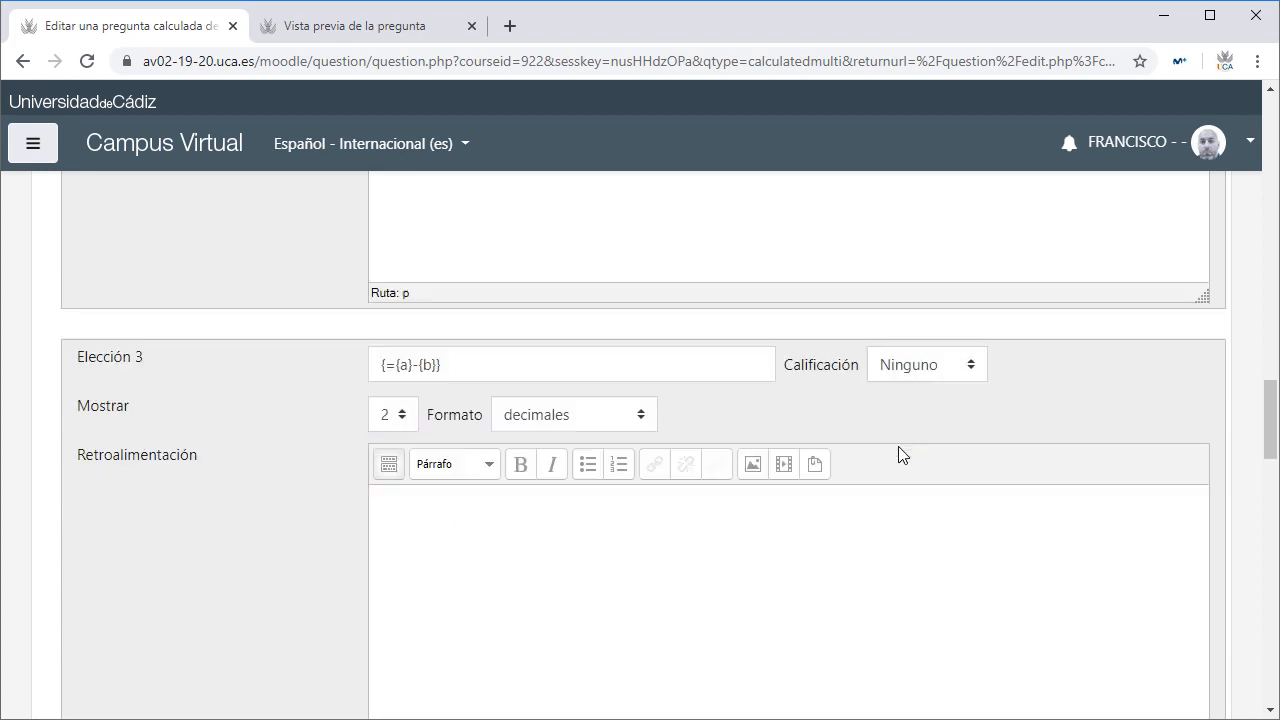
pyautogui.scroll(-10, 898, 455)
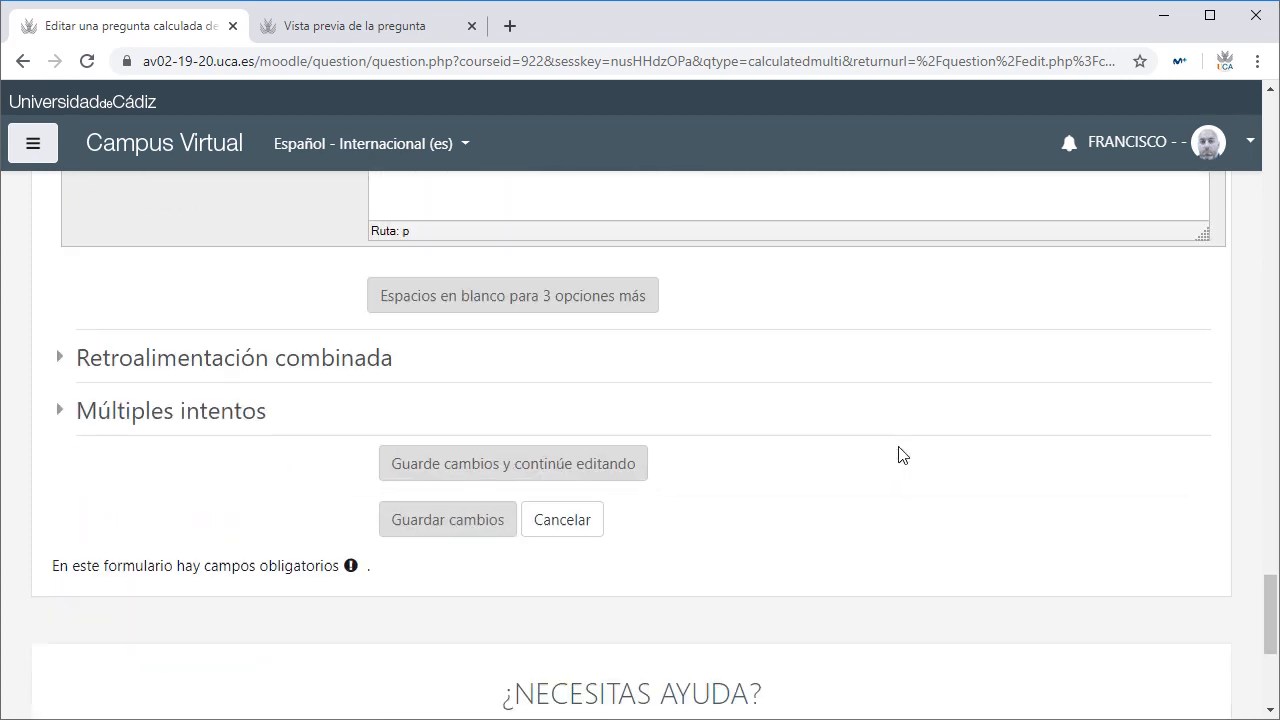
# Step: Expand Retroalimentación combinada and save the question with Guardar cambios
pyautogui.scroll(-1, 898, 455)
pyautogui.click(54, 260)
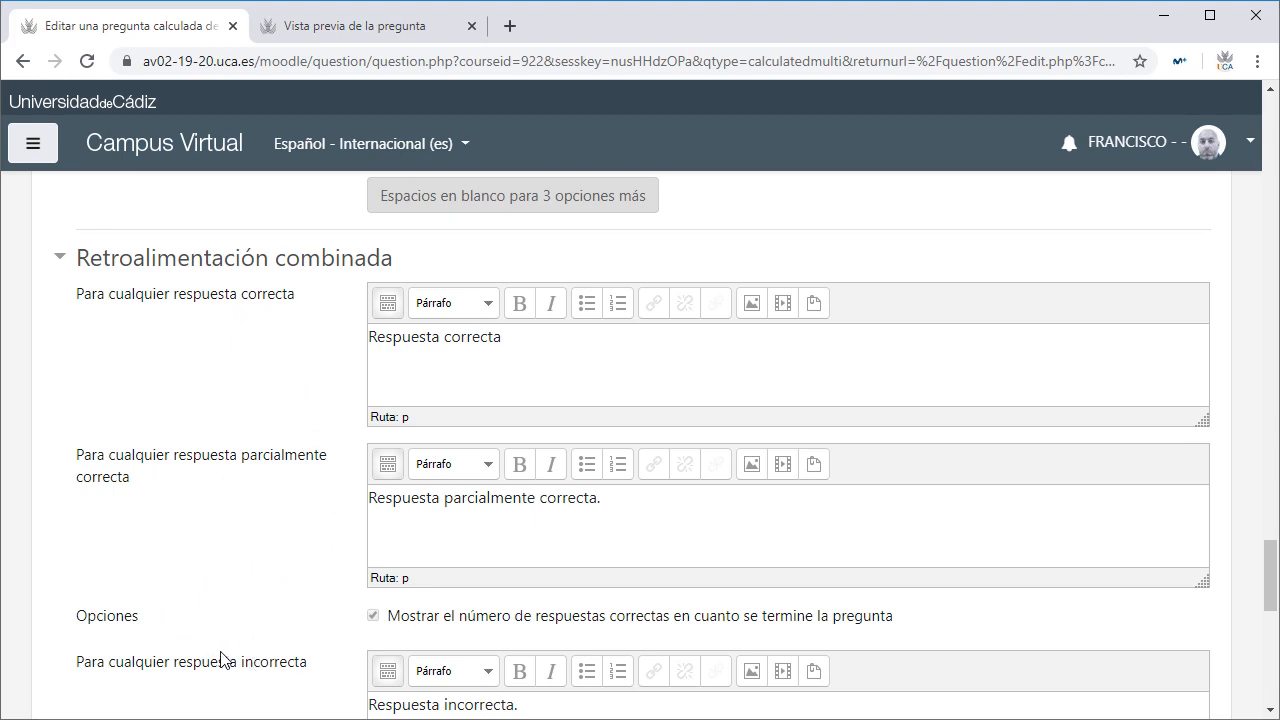
pyautogui.scroll(-4, 294, 523)
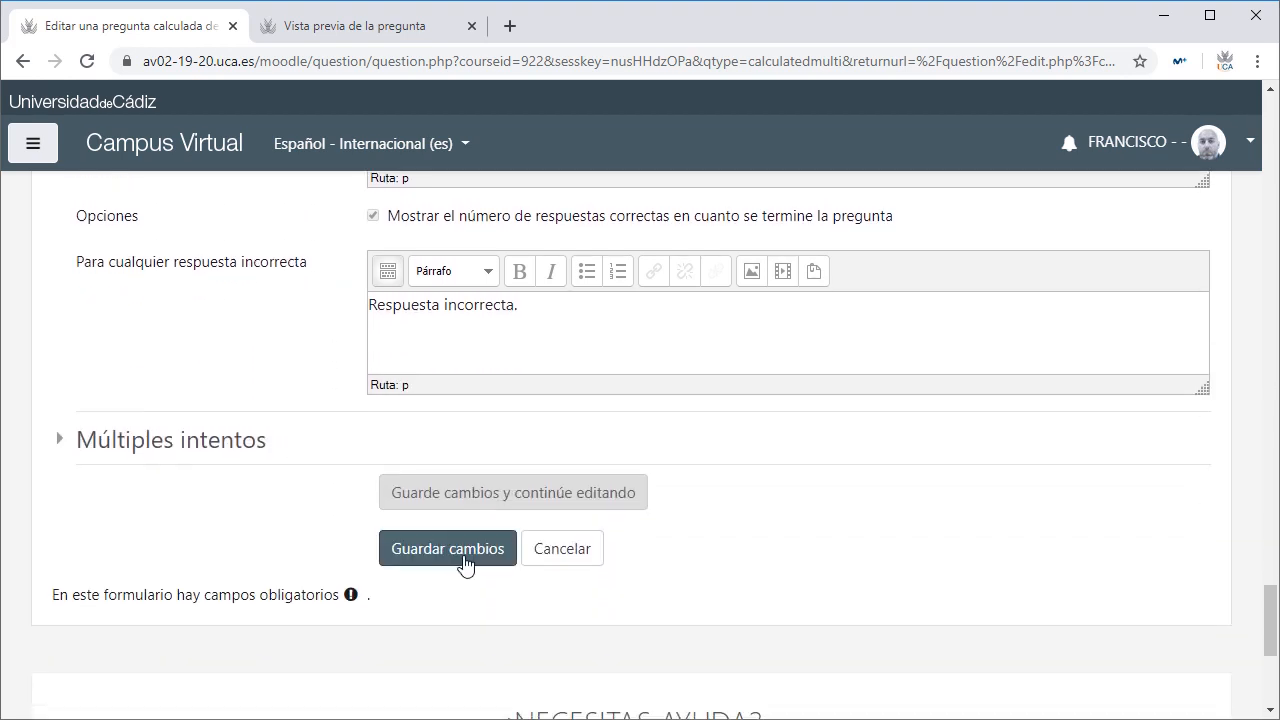
pyautogui.click(463, 560)
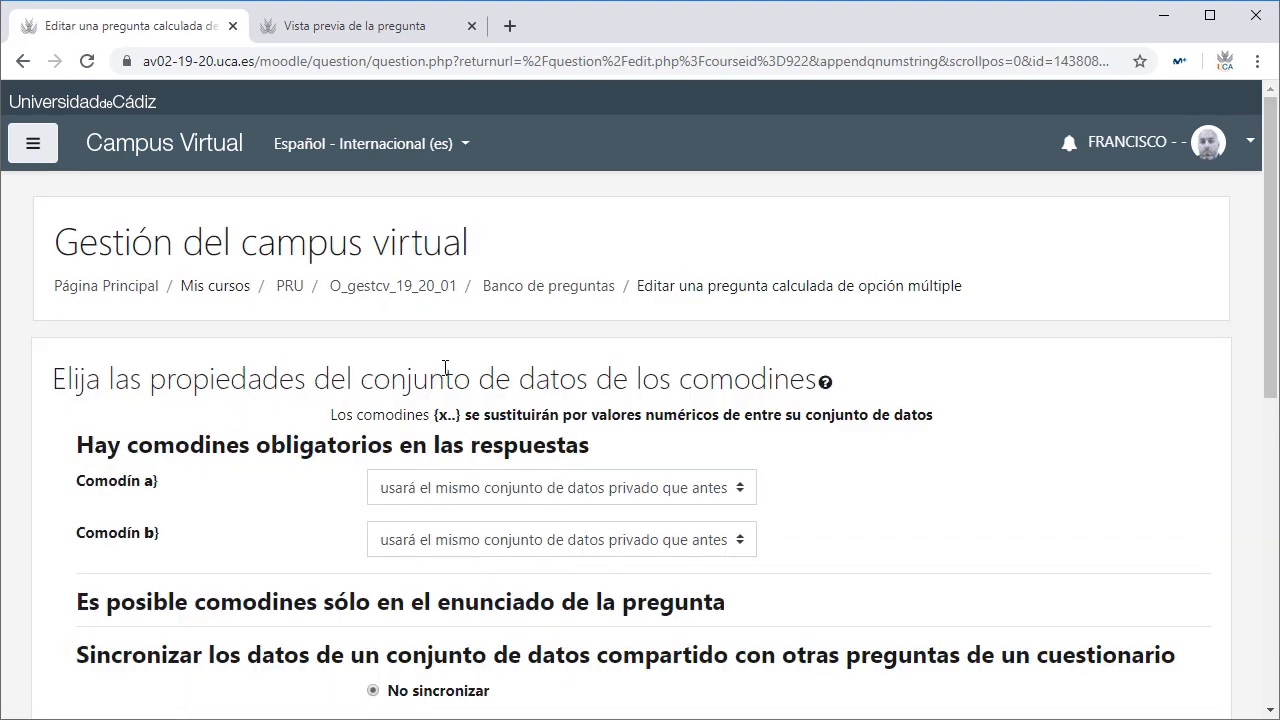
# Step: Leave wildcards a and b on their private datasets and continue to Siguiente página
pyautogui.scroll(-3, 309, 371)
pyautogui.scroll(2, 709, 423)
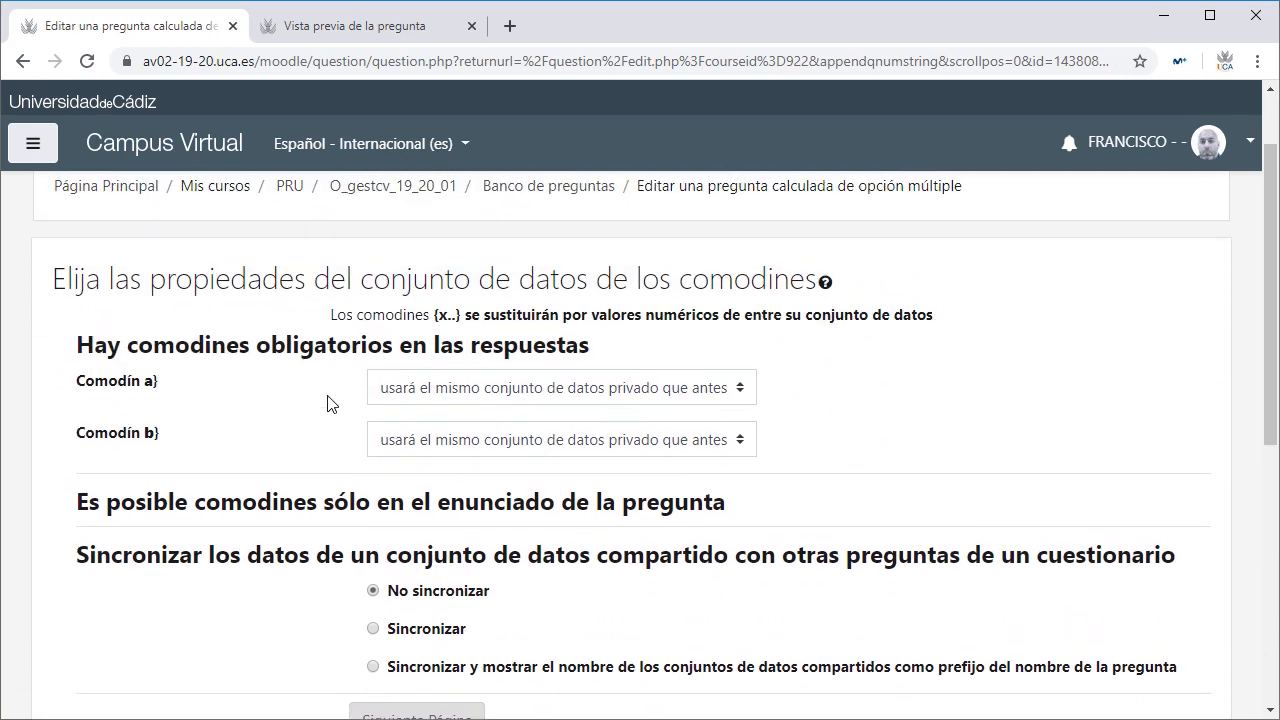
pyautogui.click(366, 28)
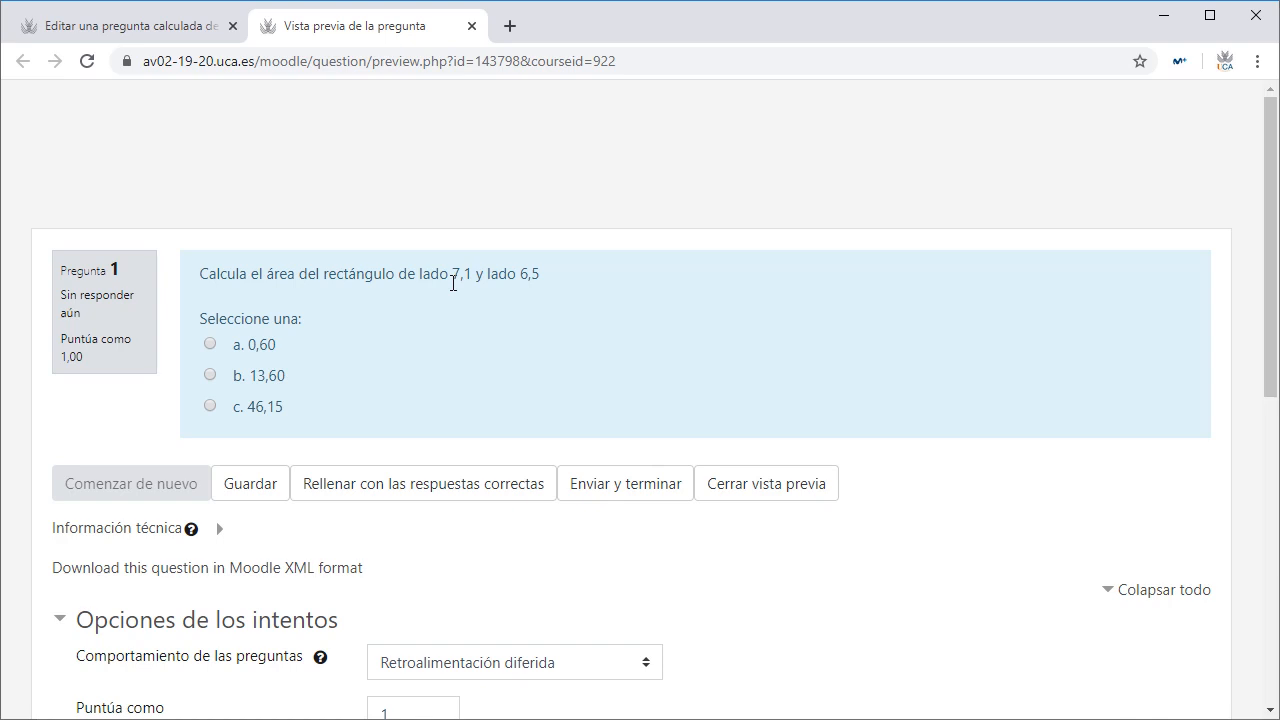
pyautogui.click(114, 28)
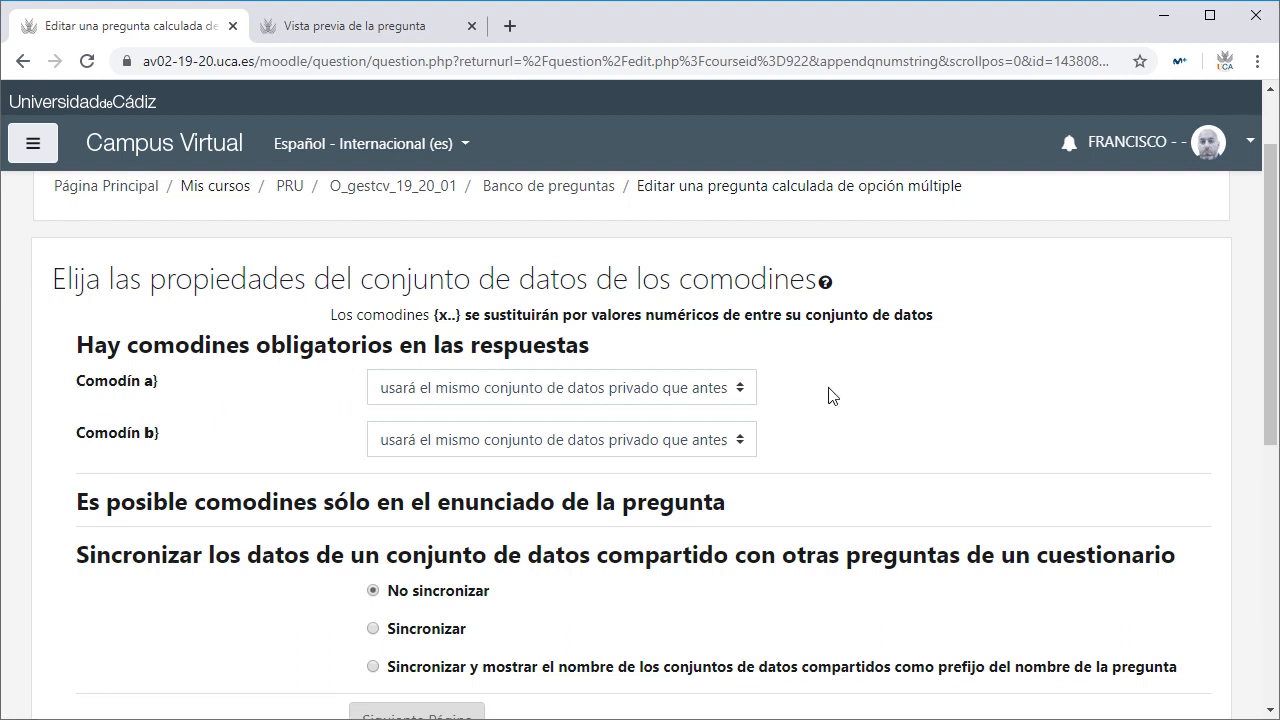
pyautogui.scroll(-3, 829, 394)
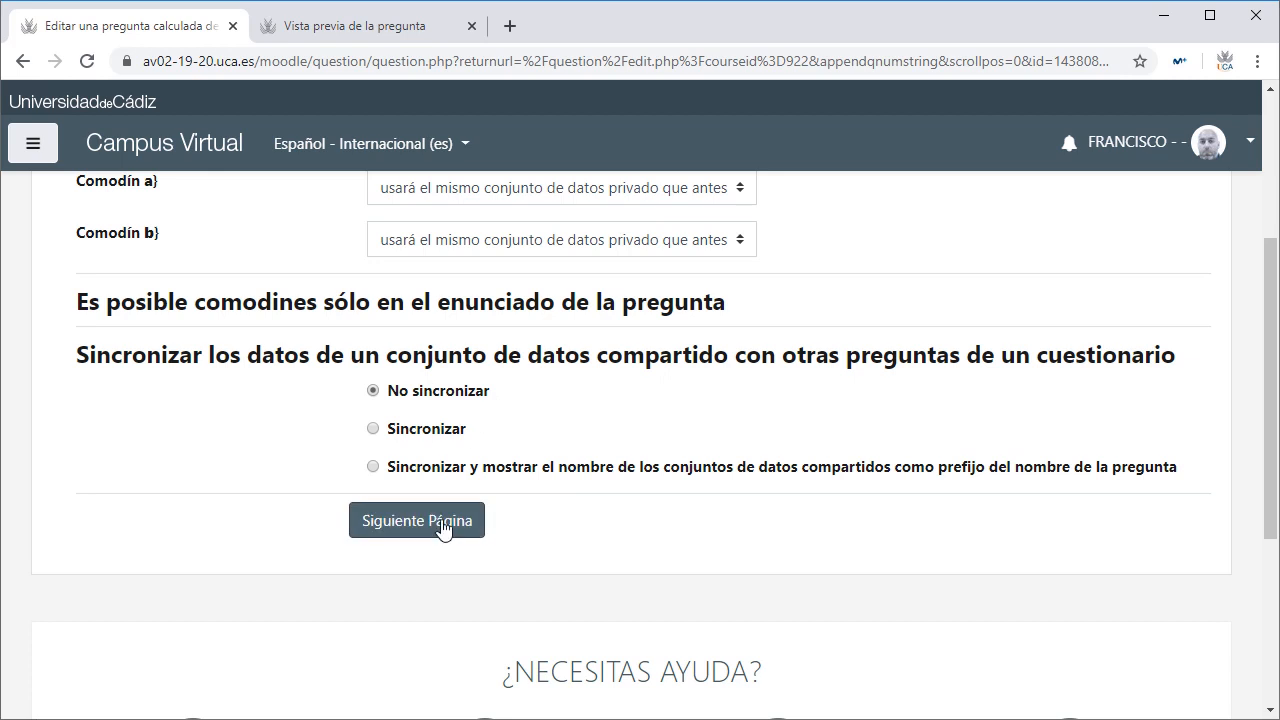
pyautogui.click(443, 521)
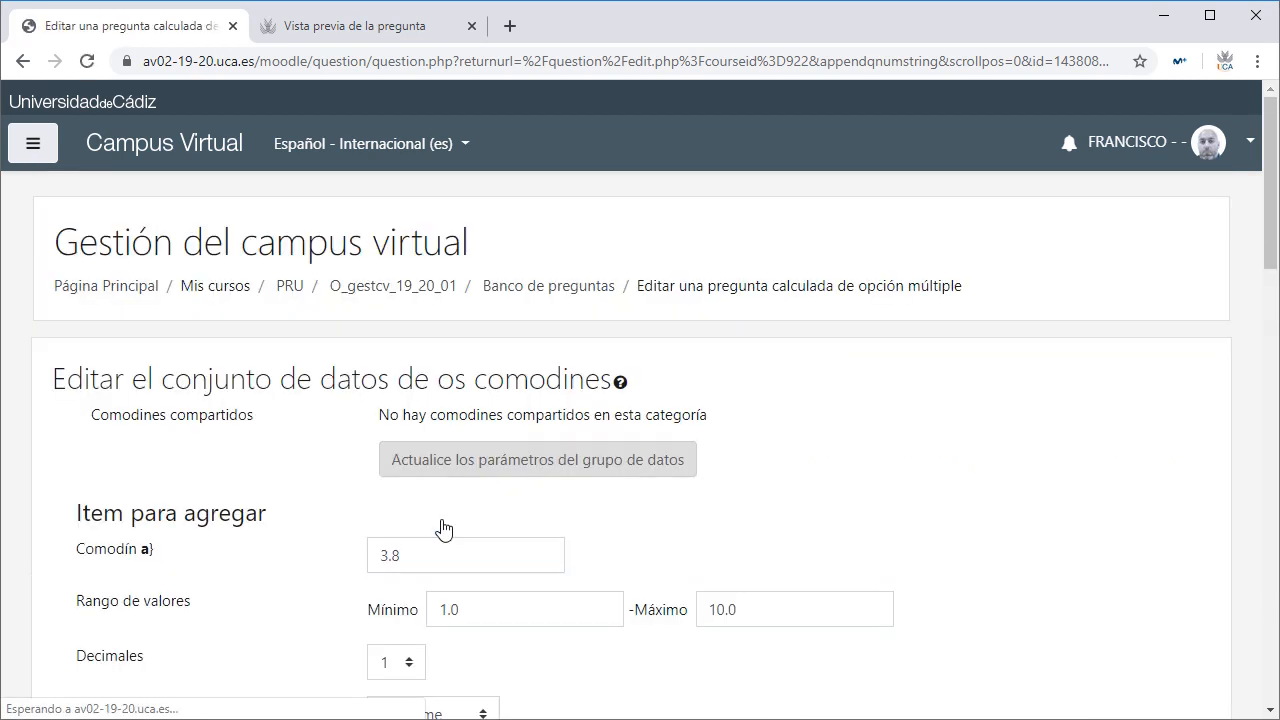
pyautogui.scroll(-3, 338, 486)
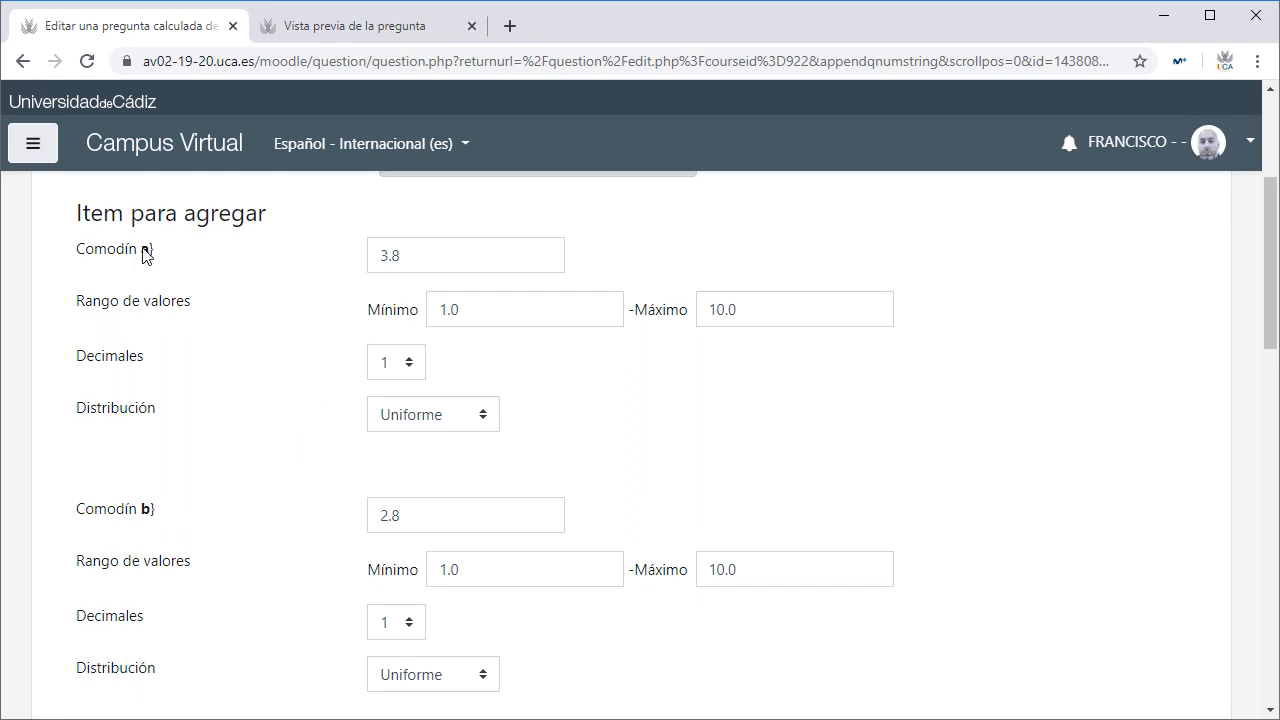
pyautogui.moveTo(416, 255); pyautogui.dragTo(358, 255)
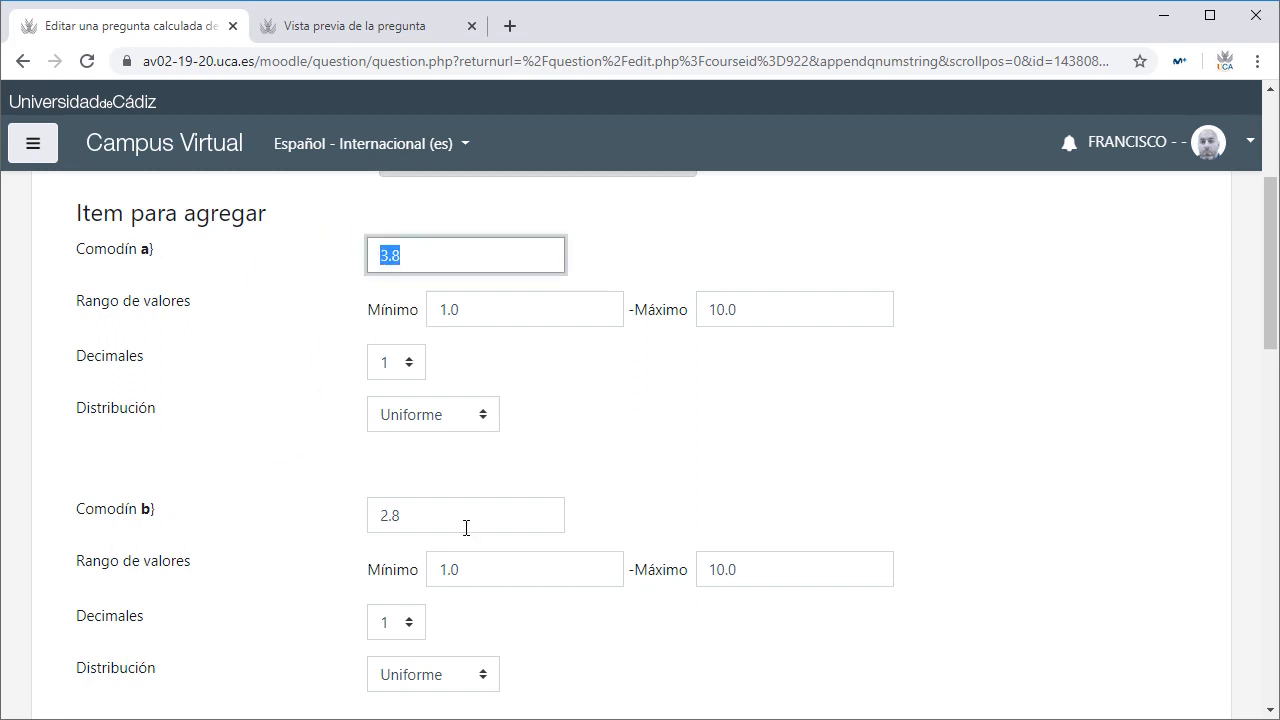
pyautogui.moveTo(446, 519); pyautogui.dragTo(362, 519)
pyautogui.click(422, 255)
pyautogui.click(466, 306)
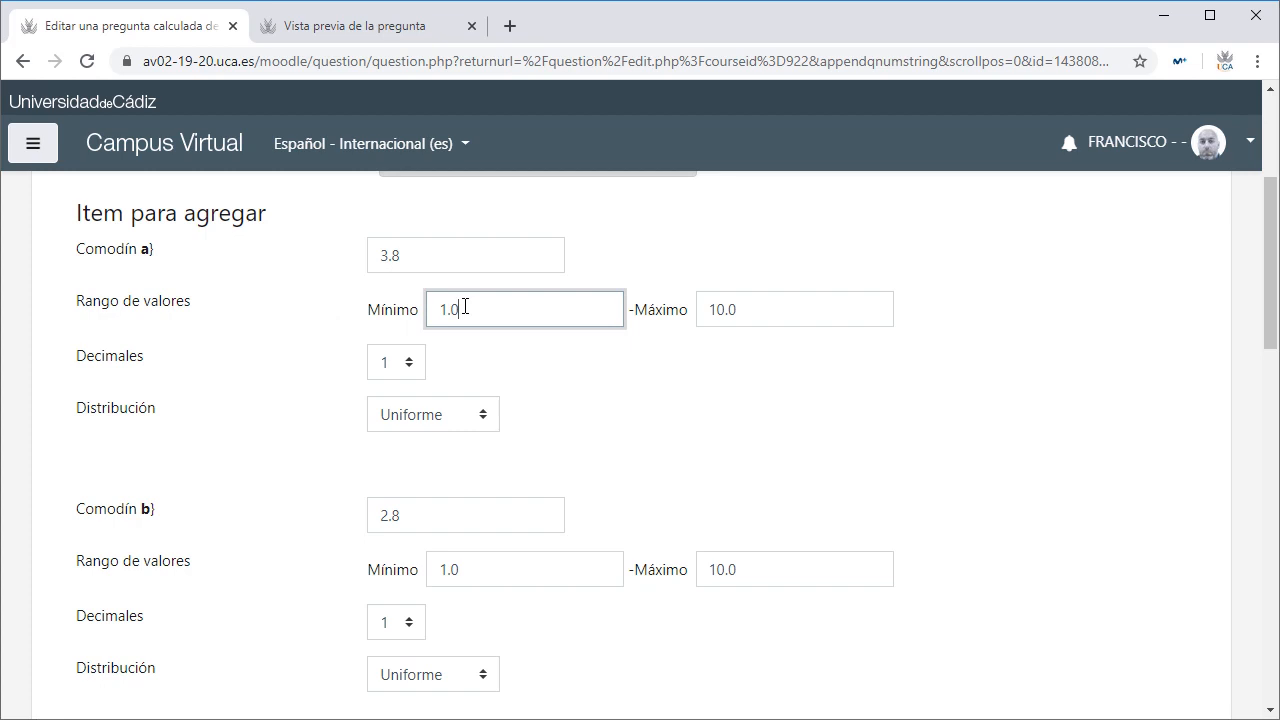
pyautogui.click(752, 302)
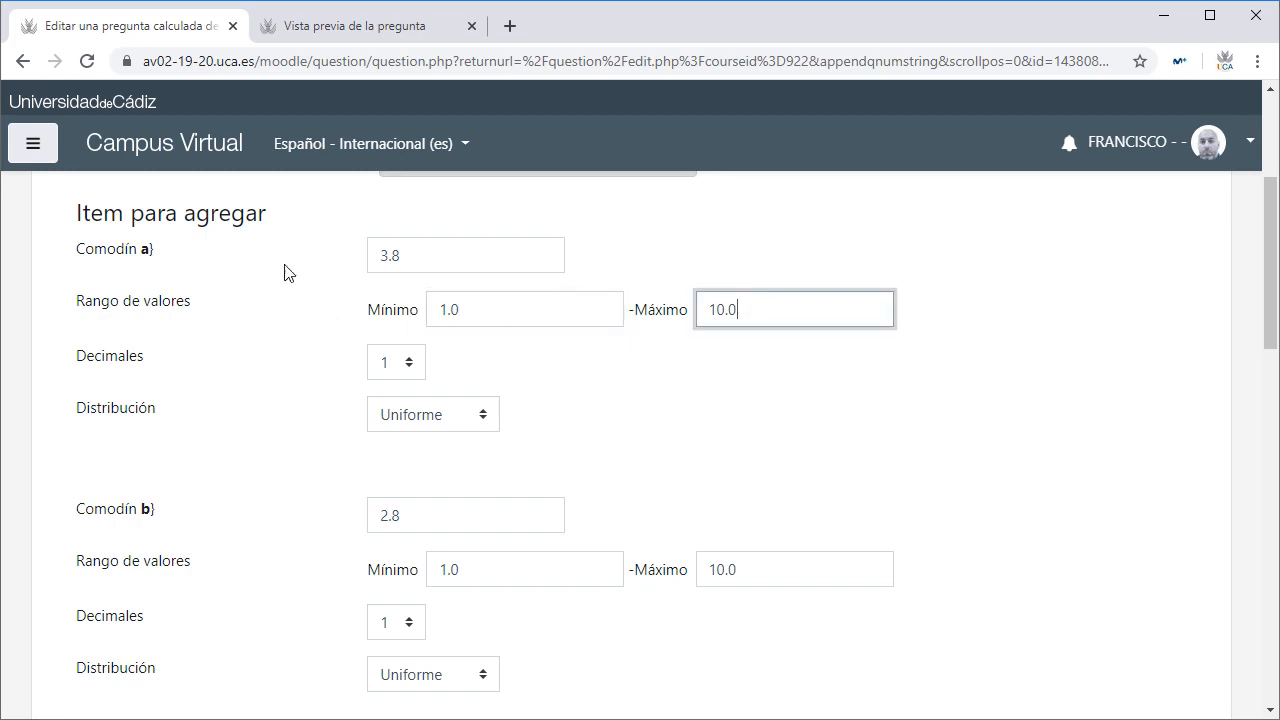
pyautogui.click(483, 310)
pyautogui.click(782, 302)
pyautogui.click(301, 363)
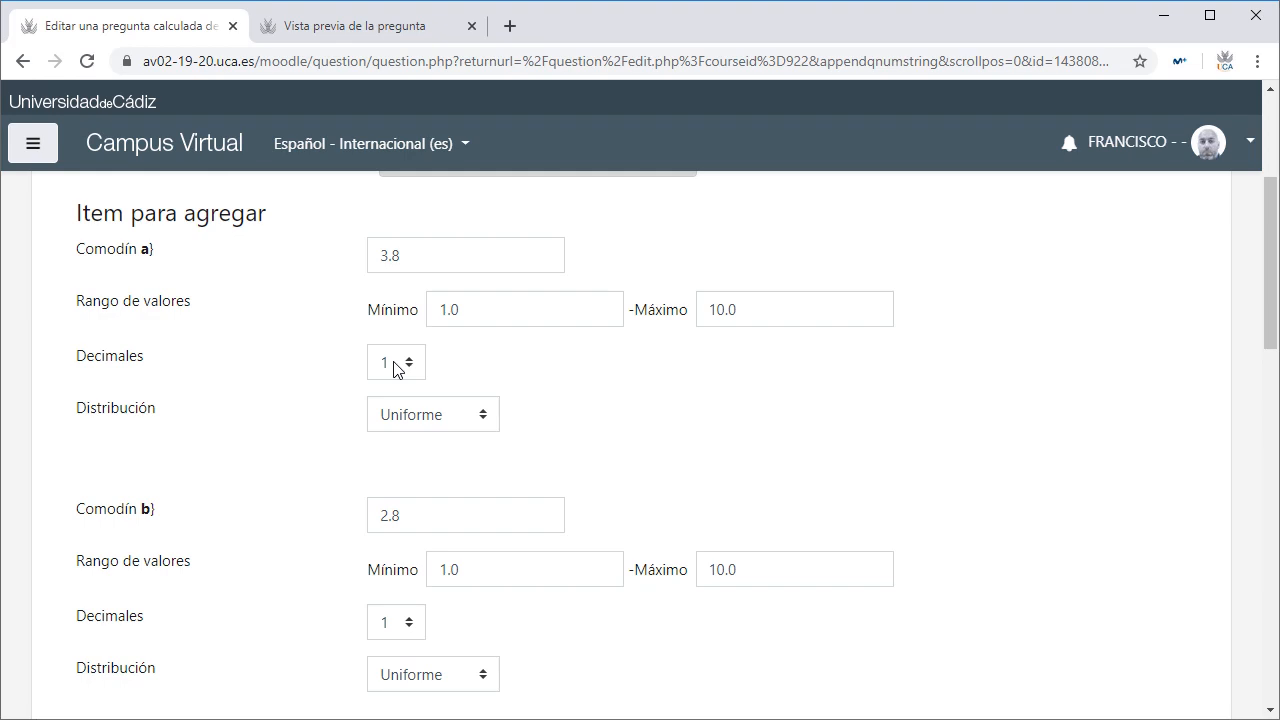
pyautogui.click(472, 414)
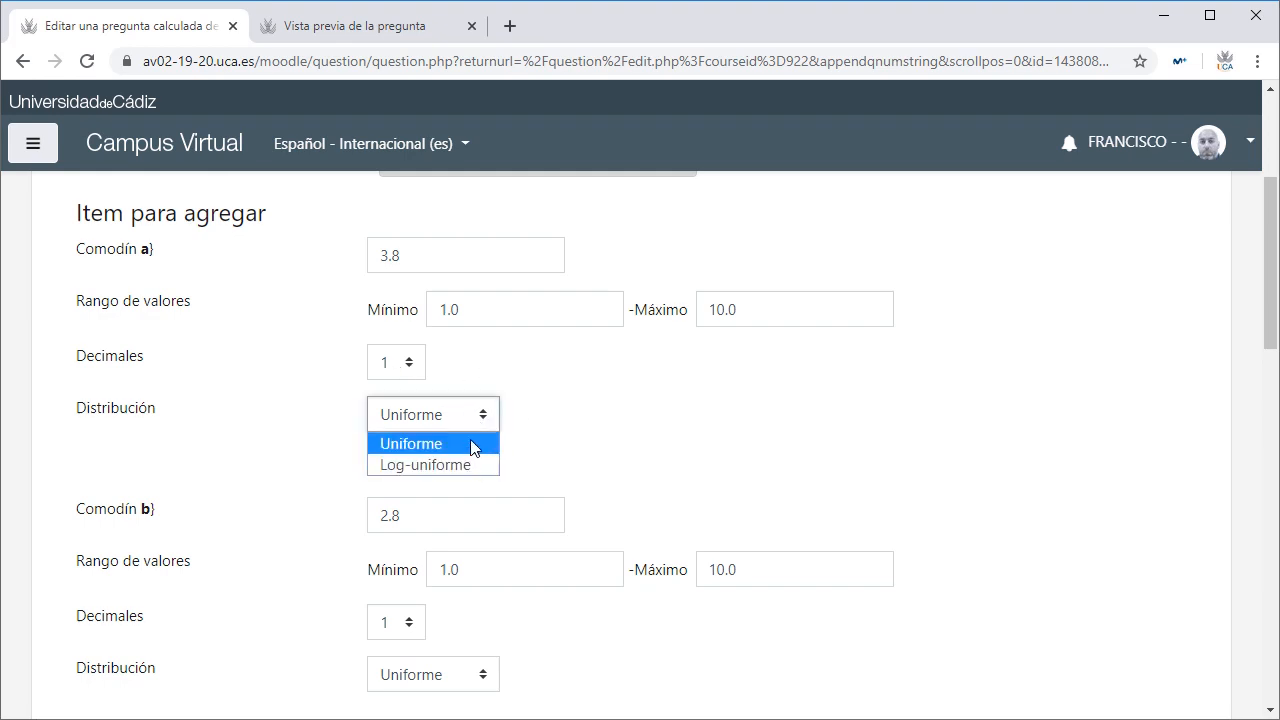
pyautogui.click(472, 447)
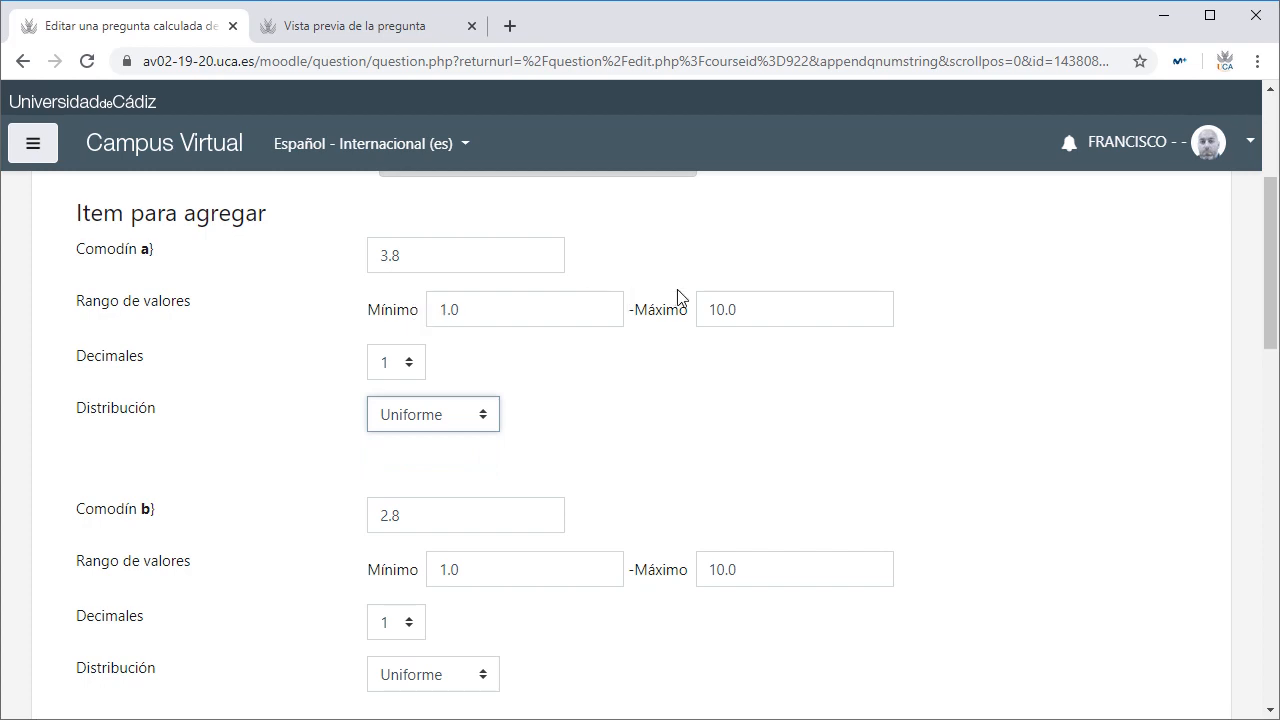
pyautogui.click(484, 416)
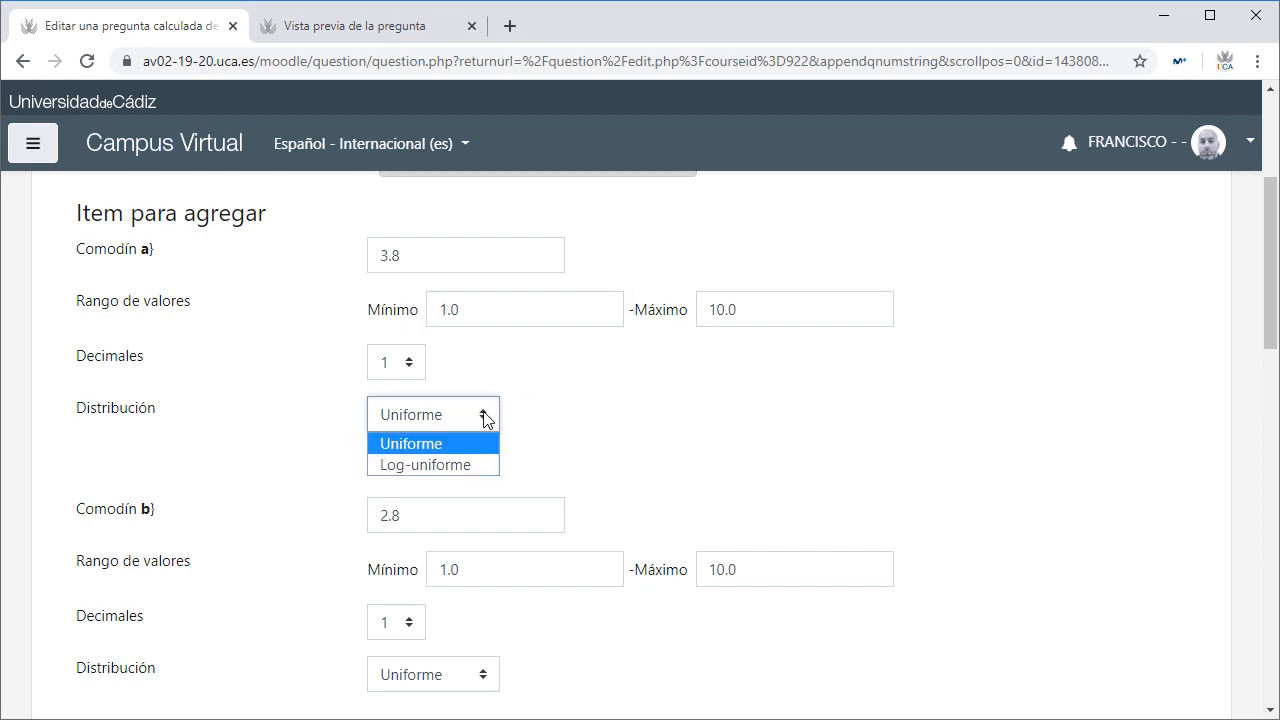
pyautogui.click(462, 466)
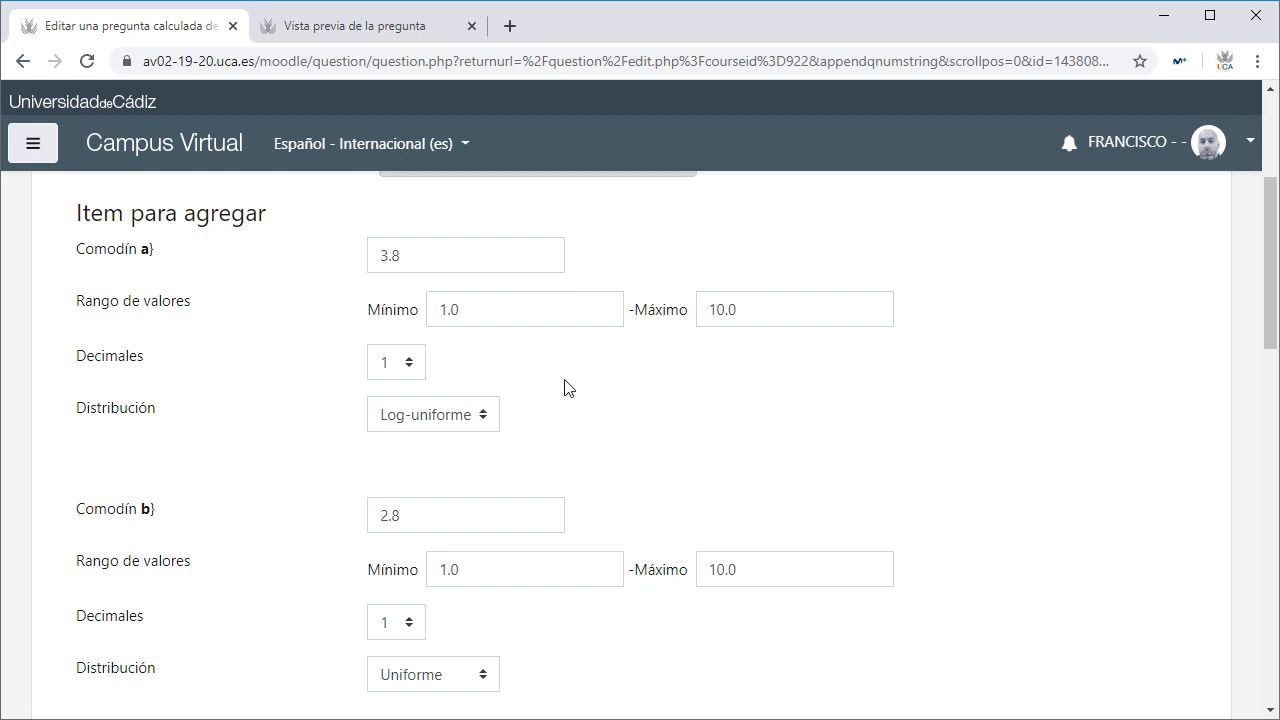
pyautogui.click(485, 418)
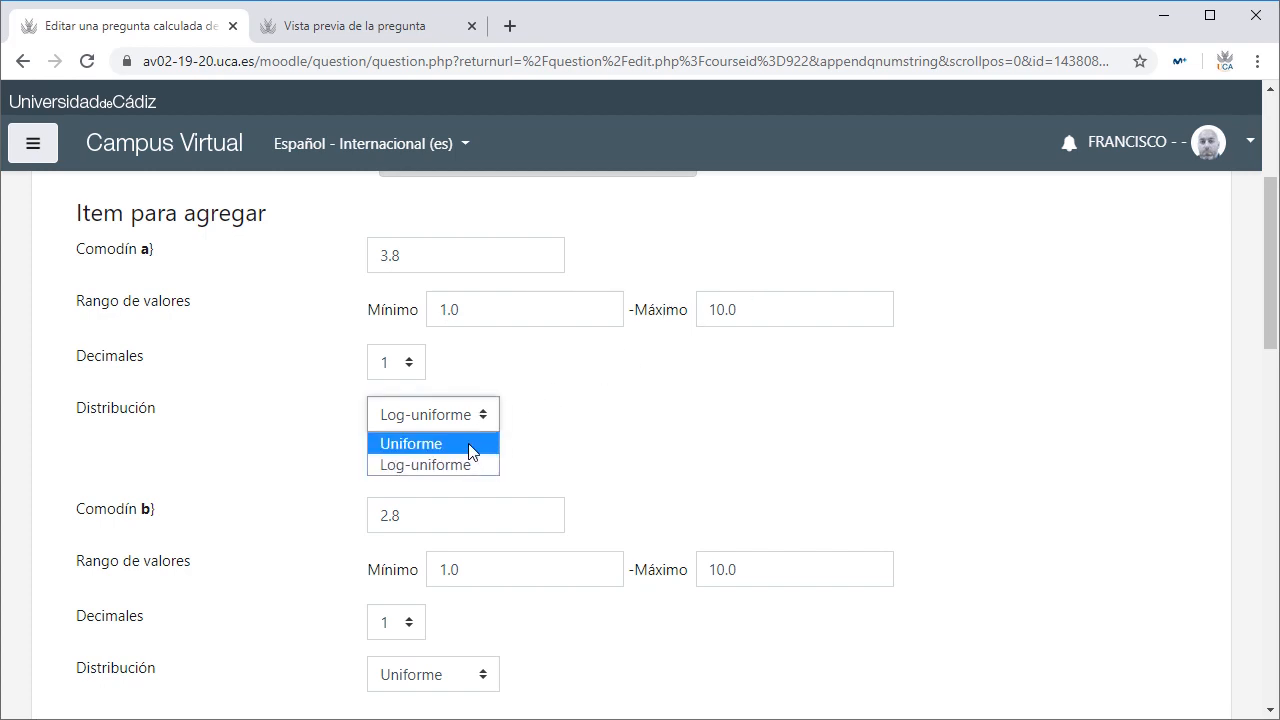
pyautogui.click(472, 451)
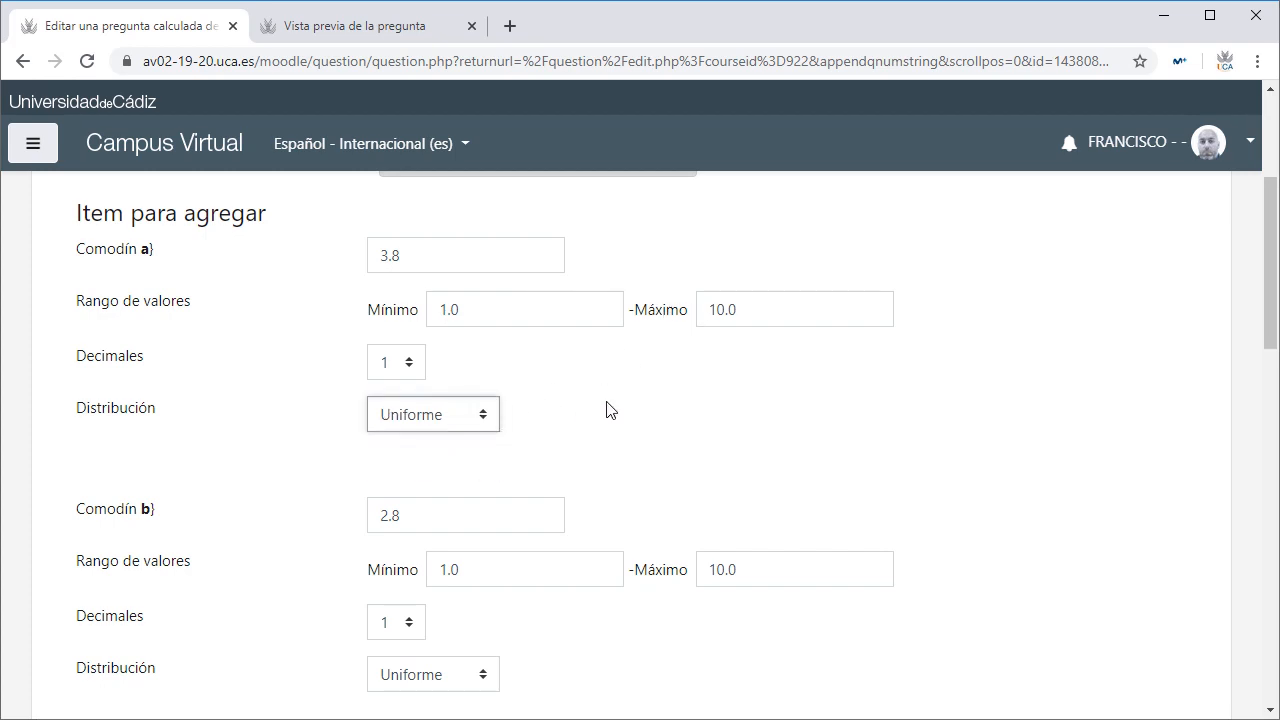
pyautogui.scroll(-2, 608, 410)
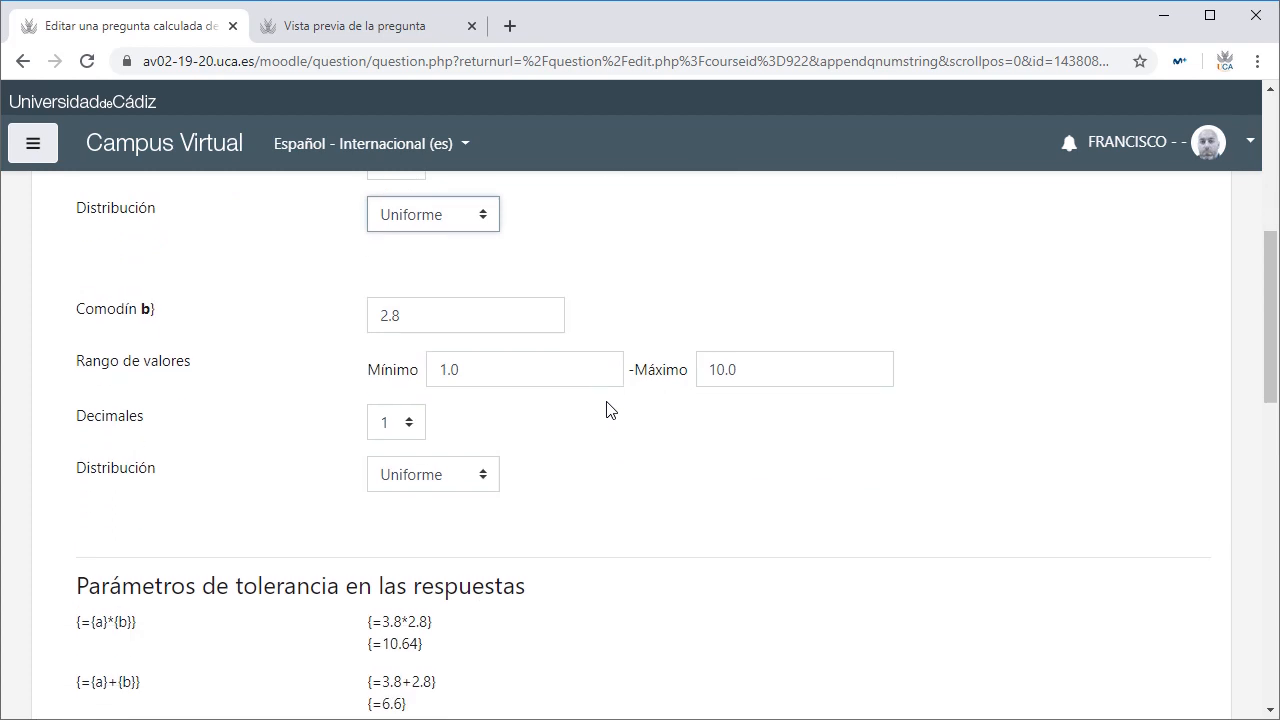
pyautogui.click(479, 376)
pyautogui.click(771, 367)
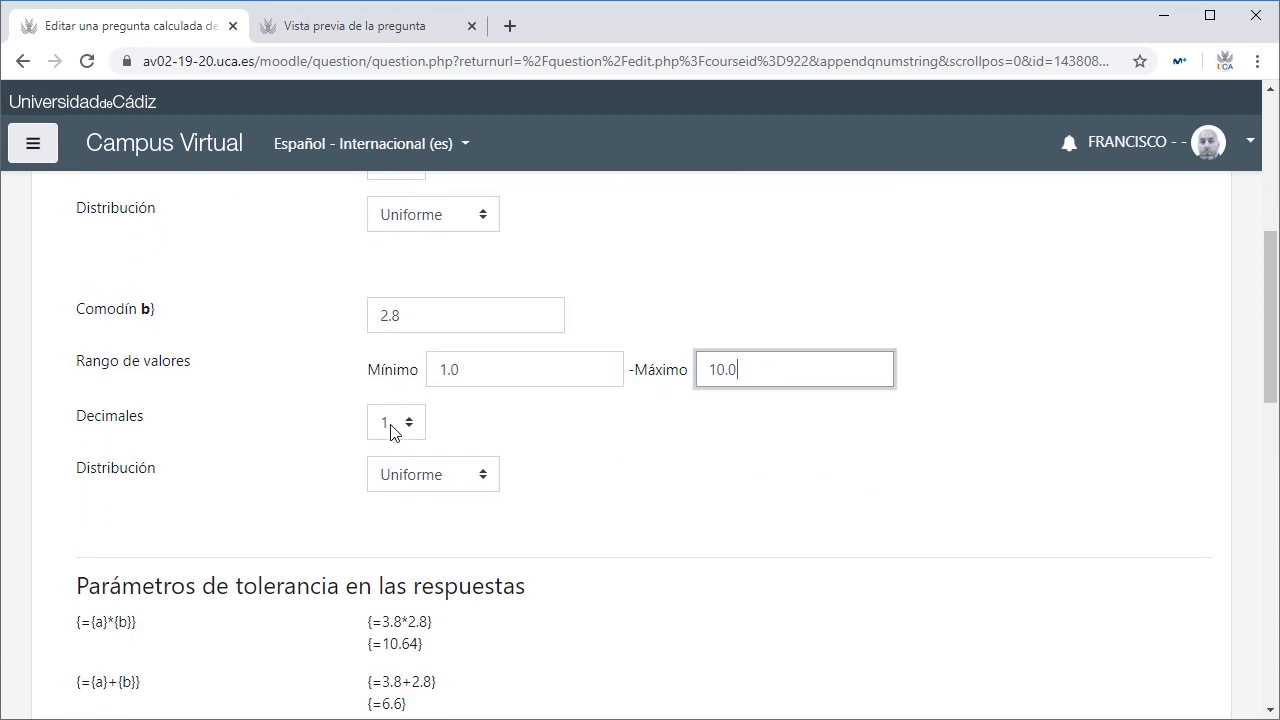
pyautogui.click(643, 483)
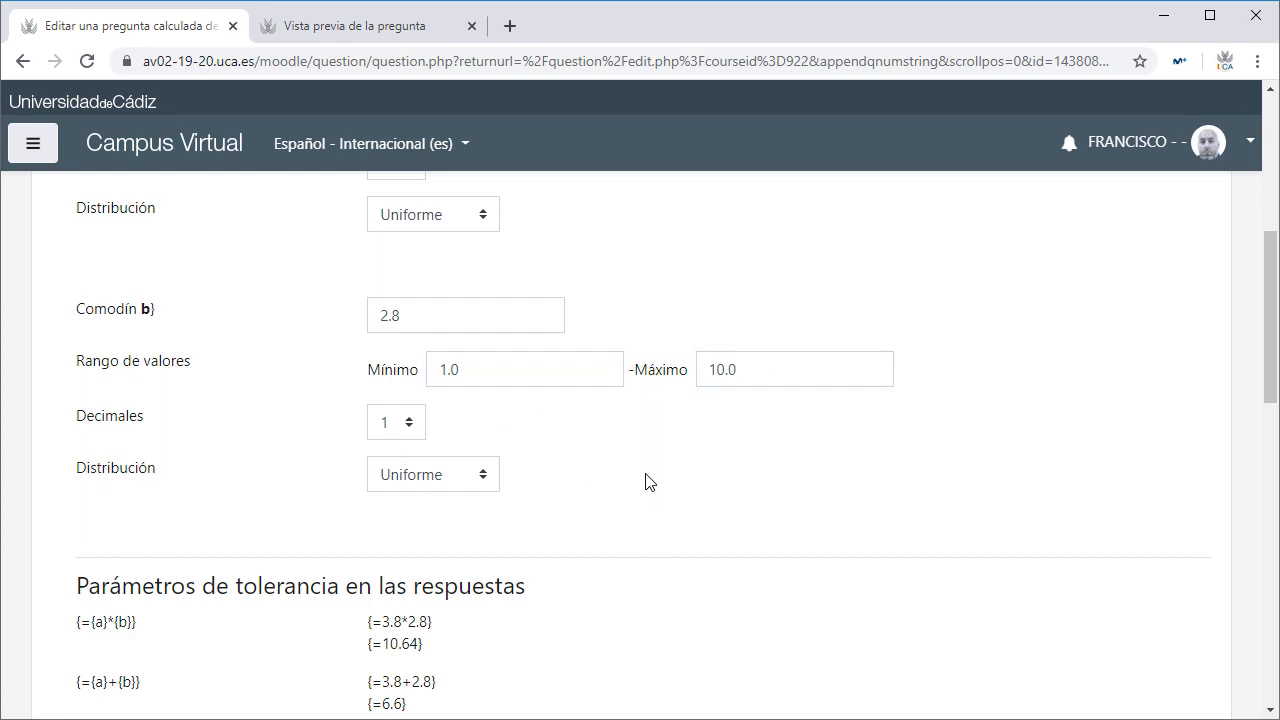
pyautogui.scroll(-7, 645, 481)
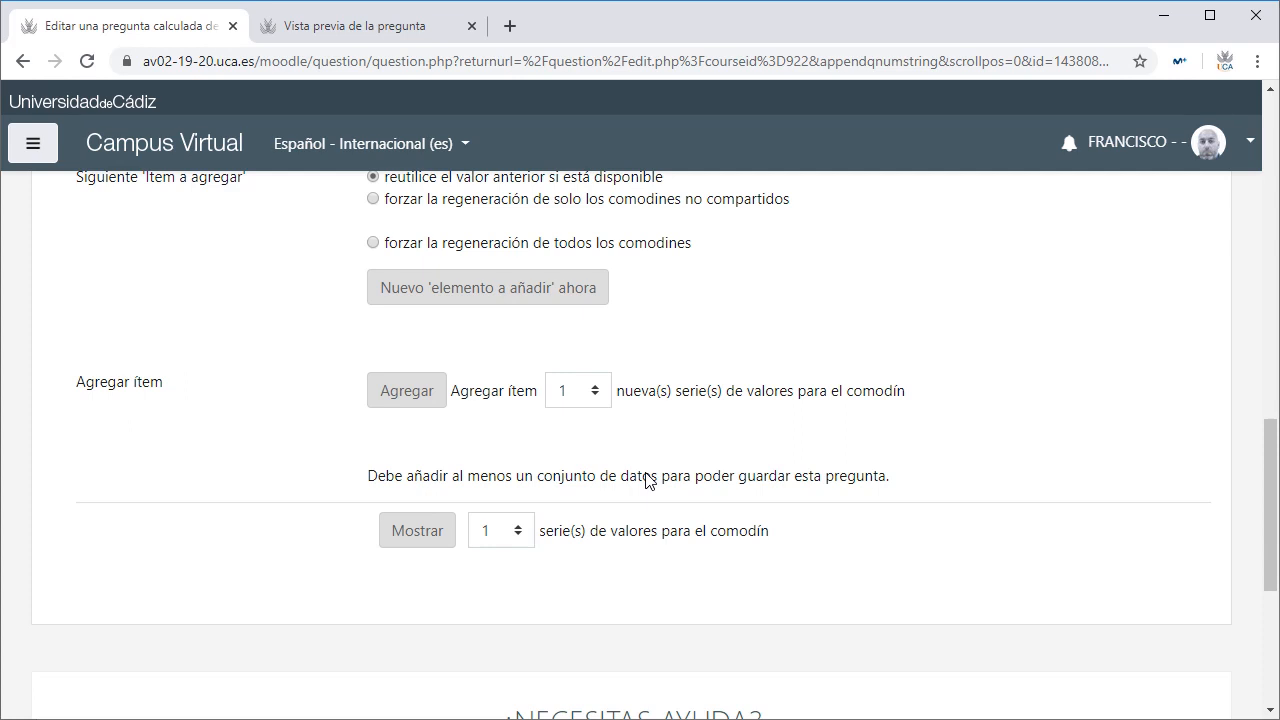
# Step: Generate 10 new sets of values for wildcards a and b with Agregar
pyautogui.click(595, 392)
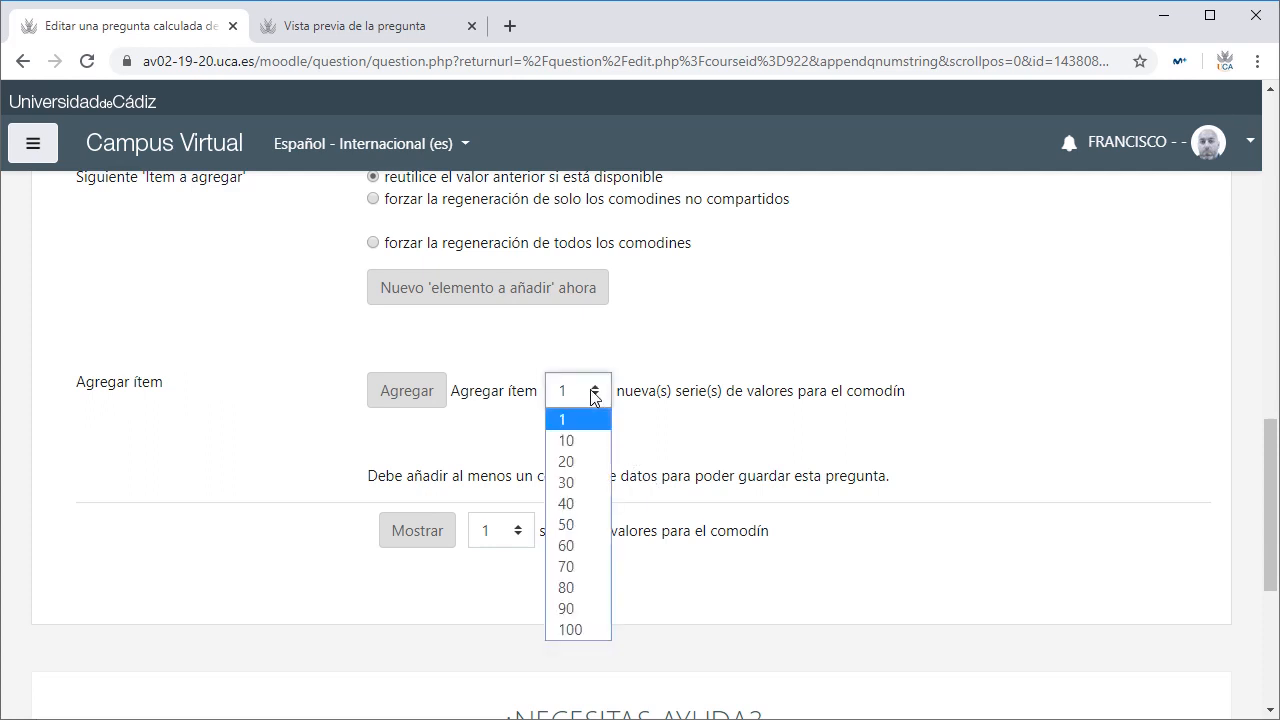
pyautogui.click(578, 442)
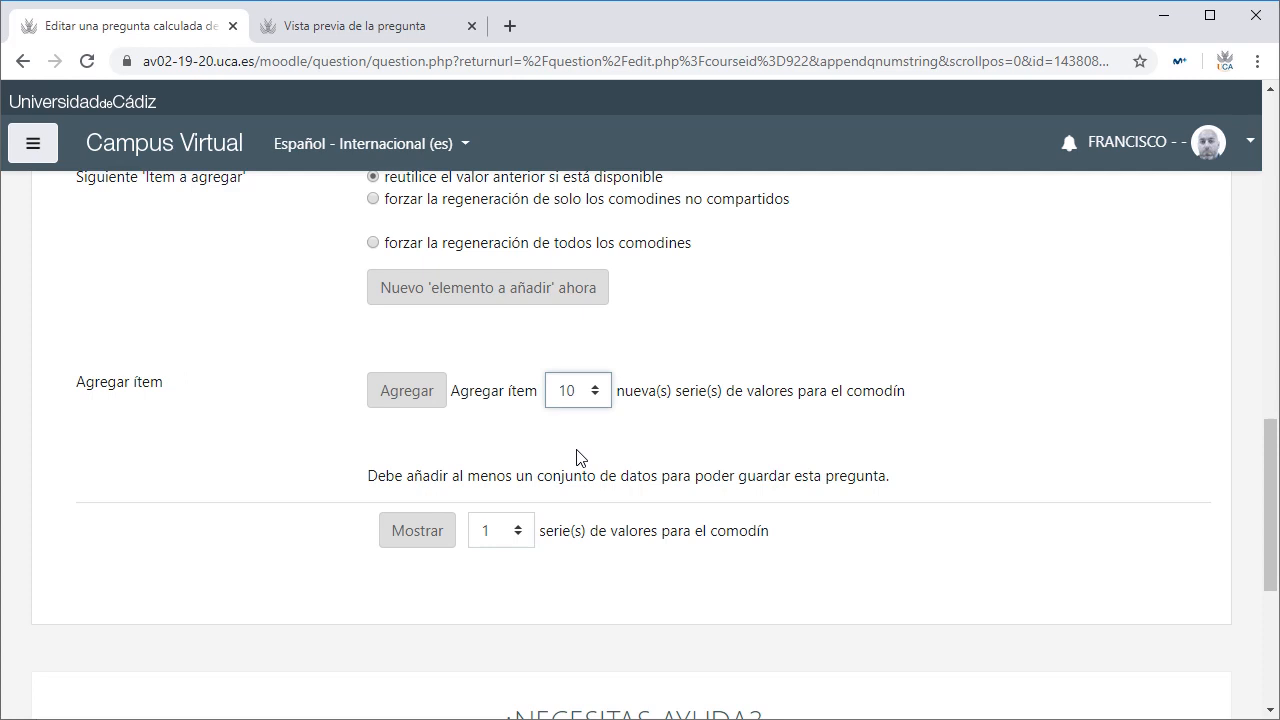
pyautogui.click(586, 393)
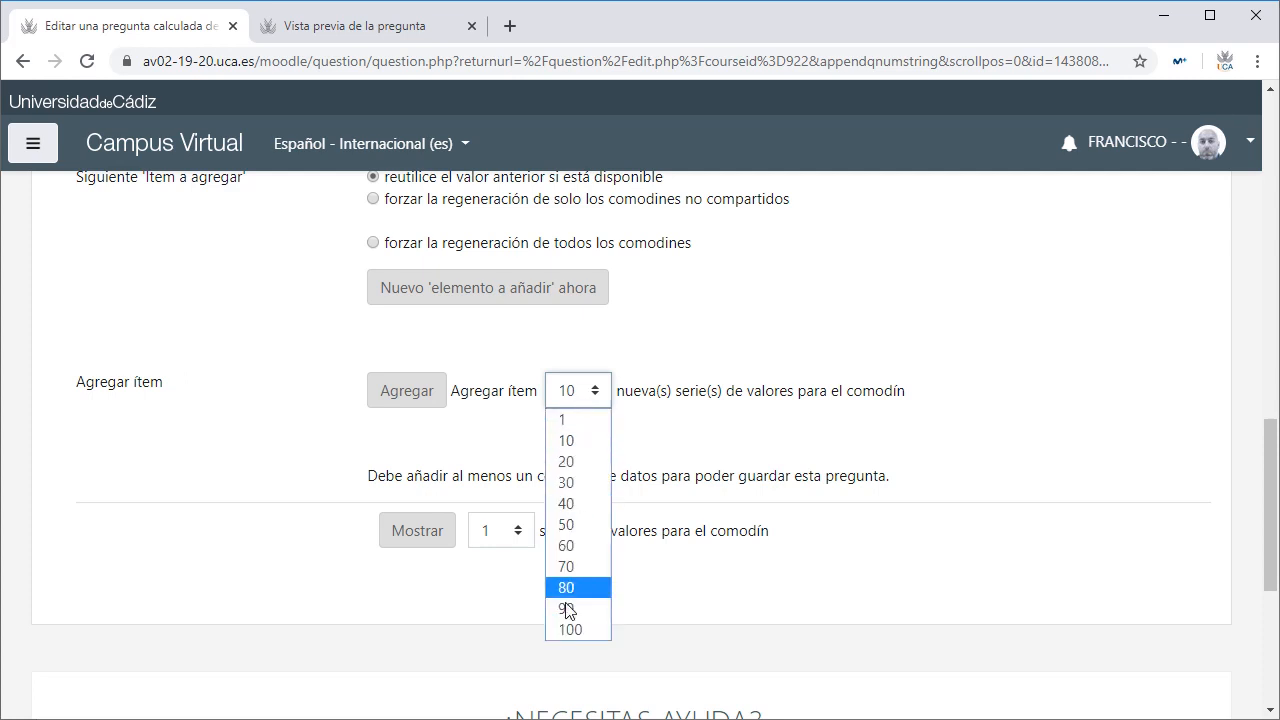
pyautogui.click(566, 440)
pyautogui.click(418, 390)
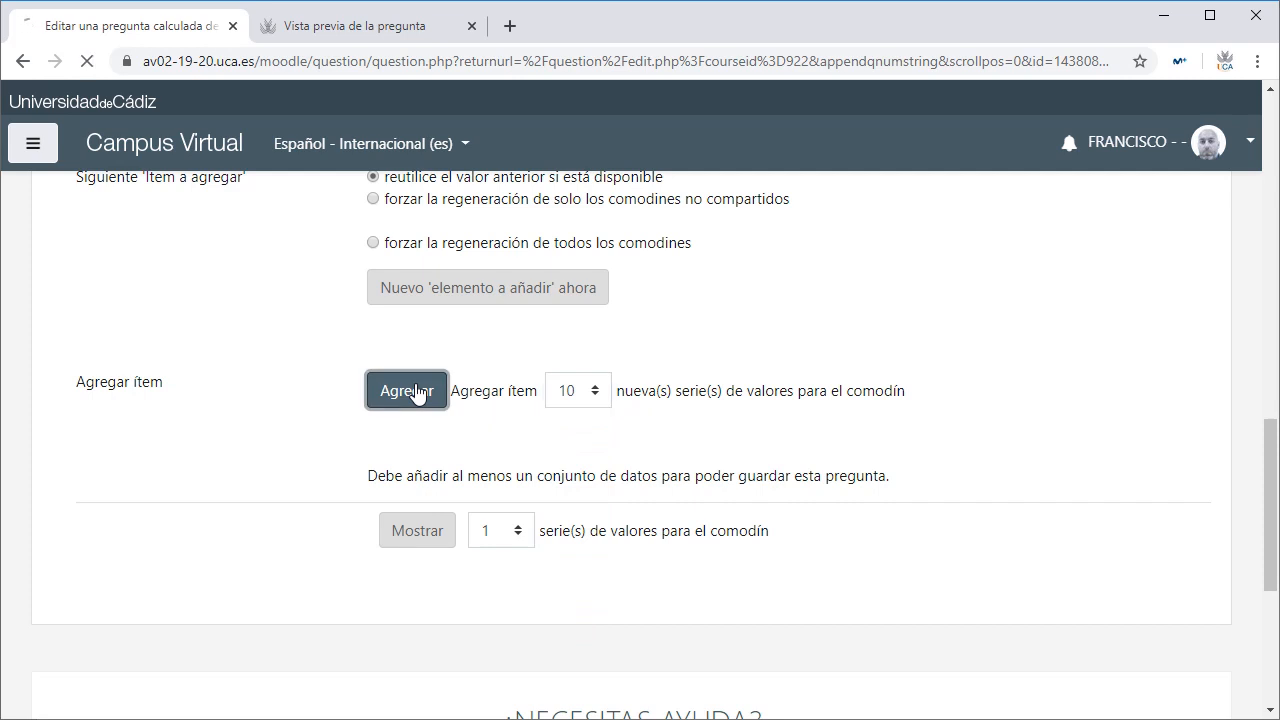
# Step: Check the generated wildcard values and save the calculated question with Guardar cambios
pyautogui.scroll(-20, 418, 390)
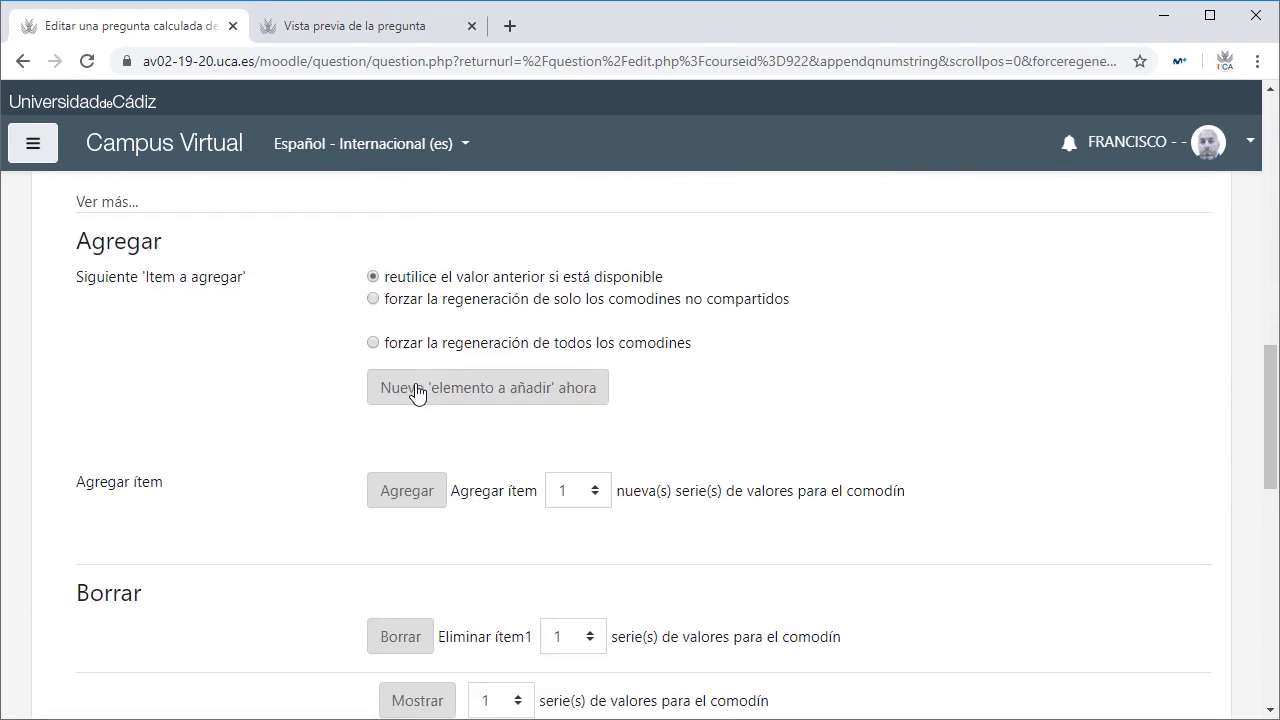
pyautogui.scroll(-1, 418, 390)
pyautogui.scroll(1, 417, 391)
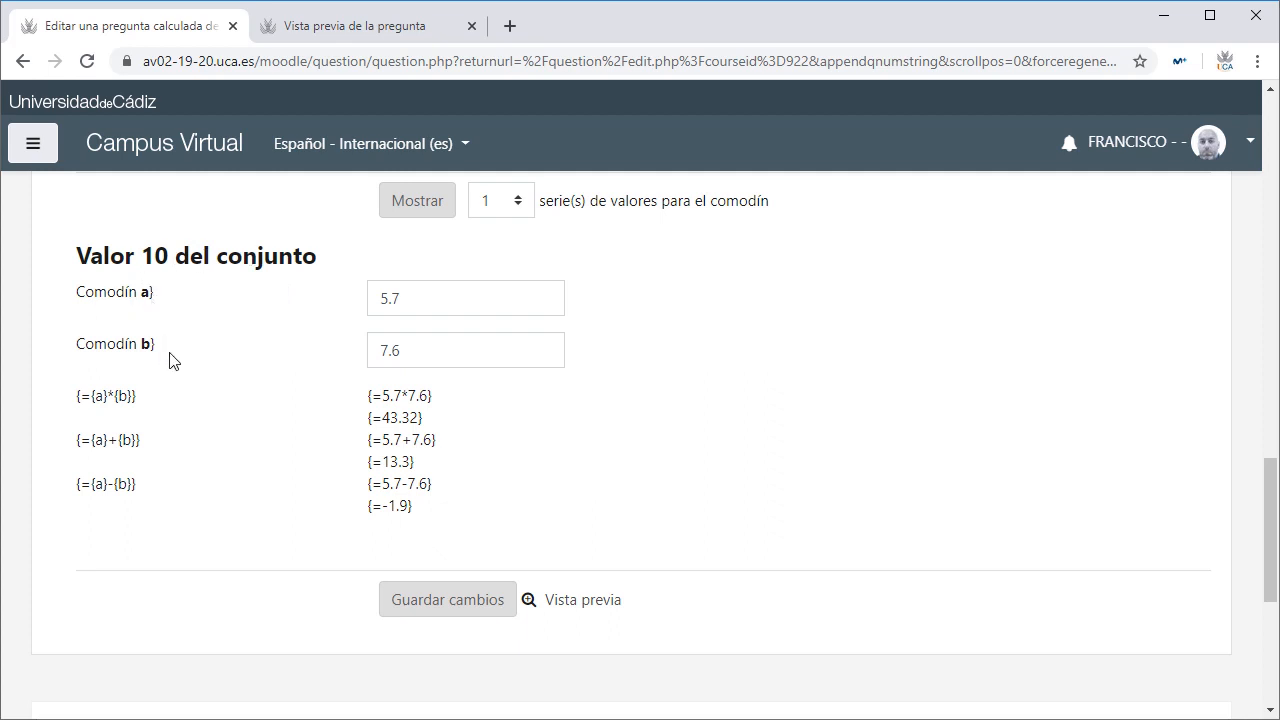
pyautogui.click(452, 608)
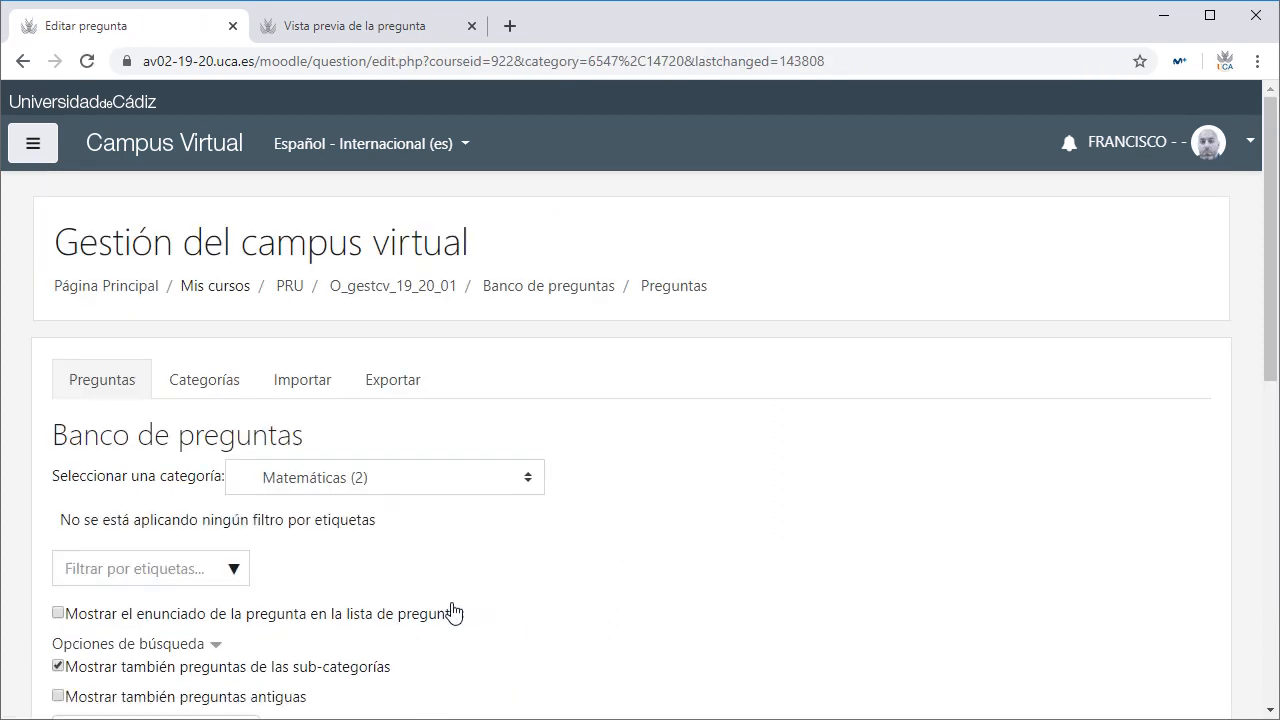
# Step: Return to the Vista previa tab showing the rectangle-area question with options 0,60, 13,60, 46,15
pyautogui.click(330, 29)
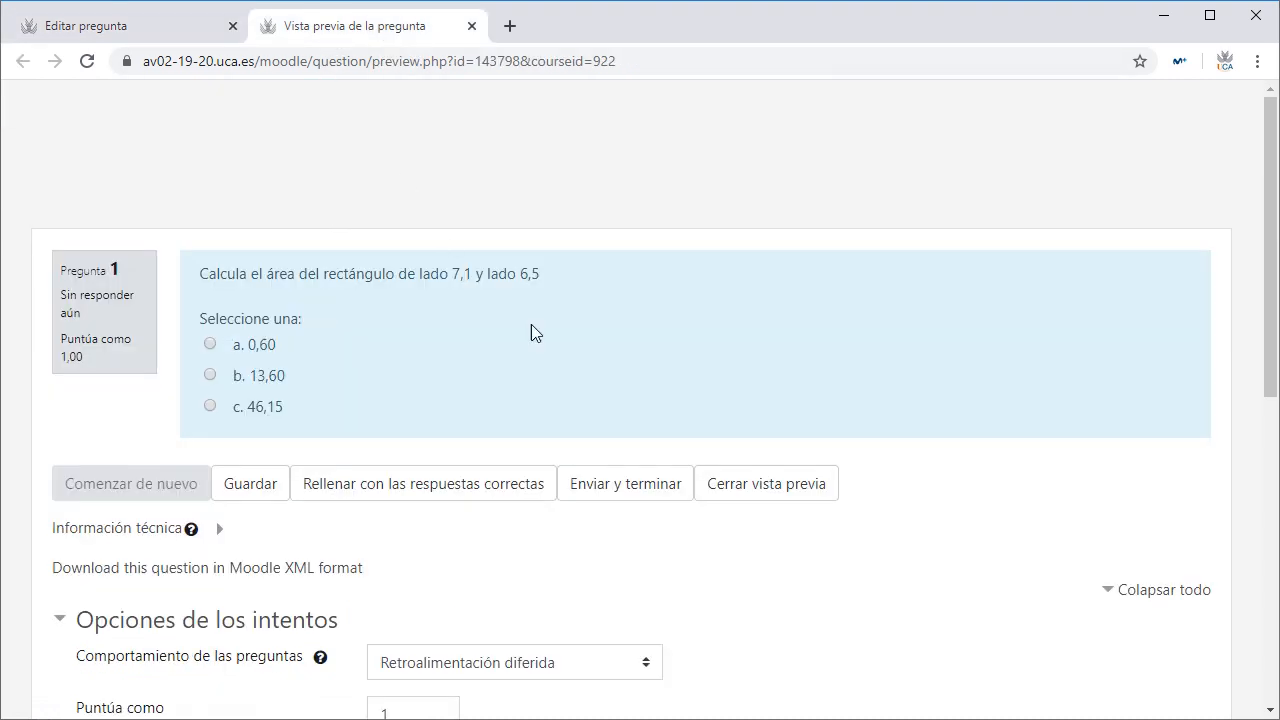